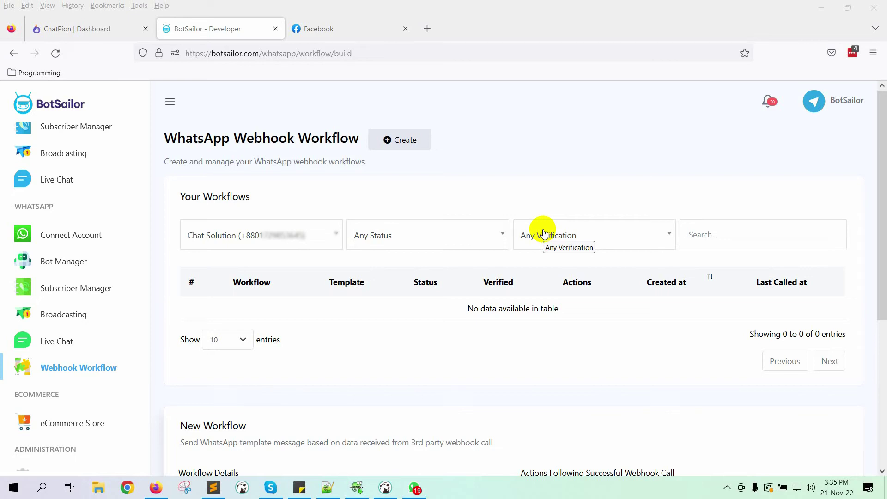
- Show the Notepad++ integration notes, starting with collecting the phone number via ChatPion in Messenger
click(328, 488)
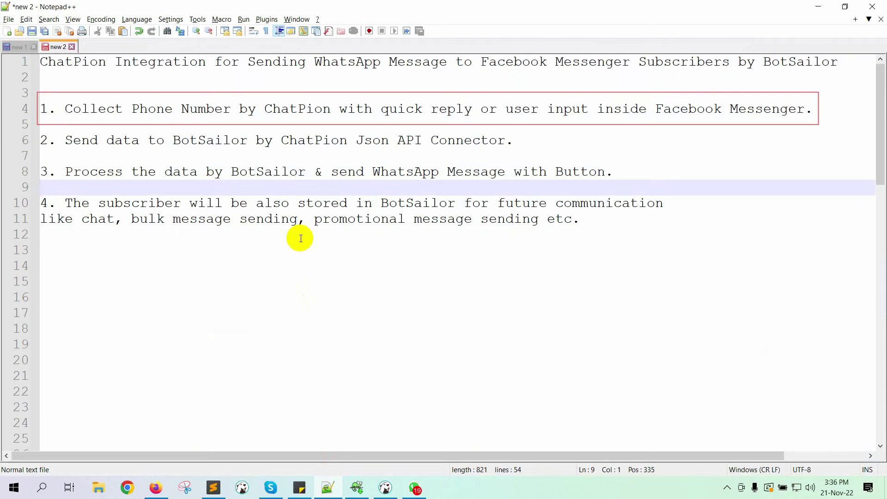
- Search ChatPion's keyword bots for 'phon' and edit the reply of the Phone bot (phone-collect)
key(alt+Tab)
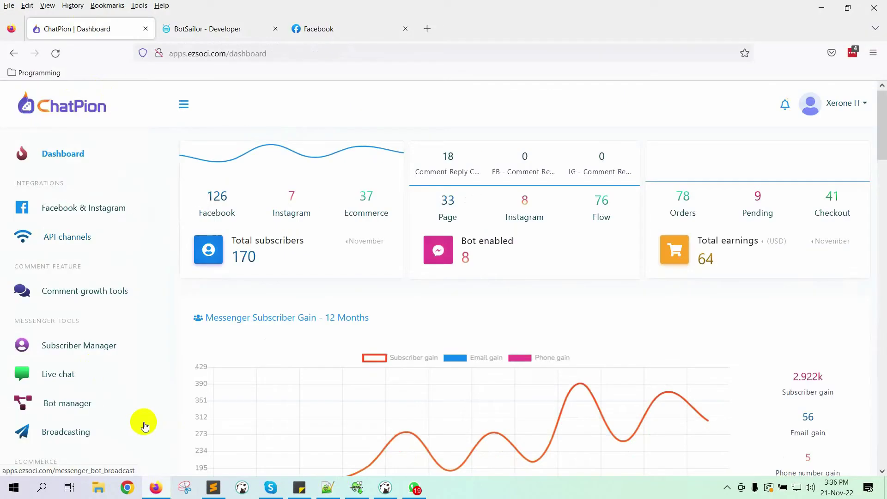
scroll(143, 422, down, 1)
click(62, 368)
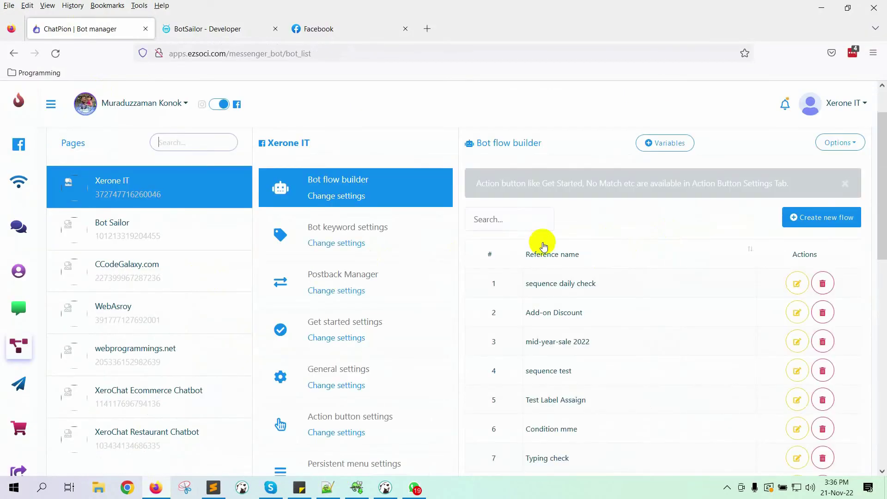
click(341, 246)
click(523, 179)
text(phon)
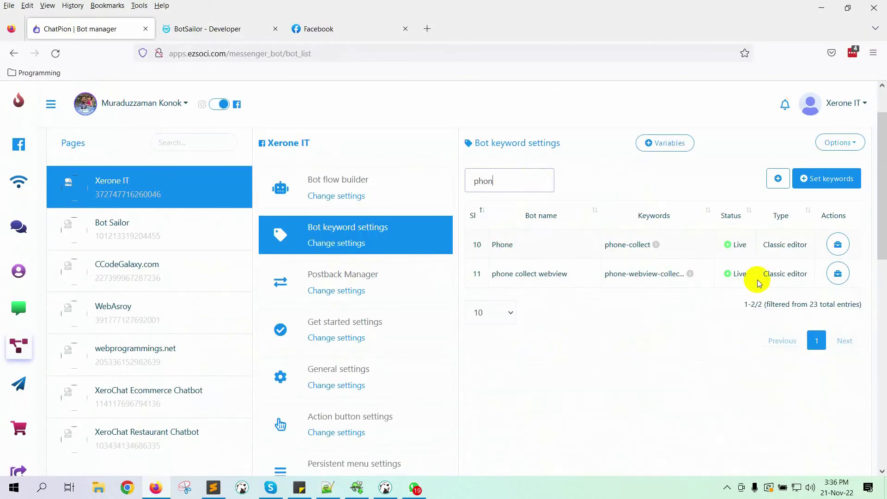
drag(490, 244, 598, 268)
click(838, 244)
click(776, 313)
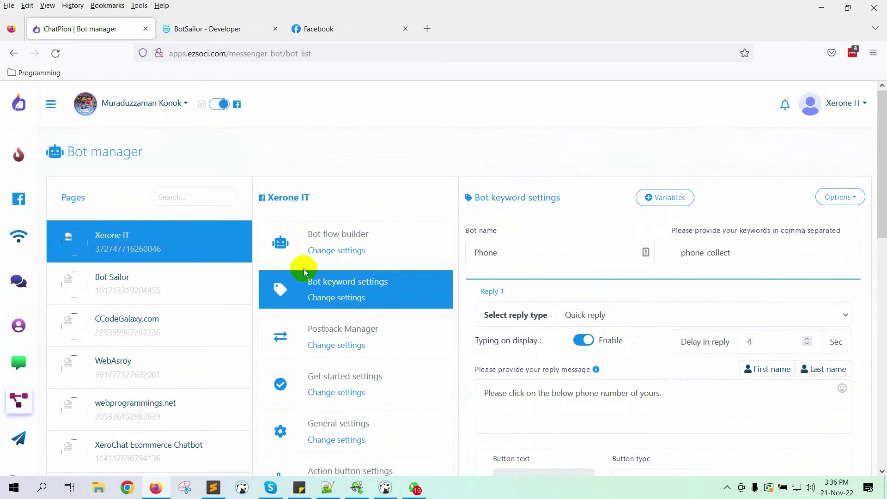
- Start a new webhook workflow named 'ChatPion Integration' on the Chat Solution WhatsApp account
click(210, 30)
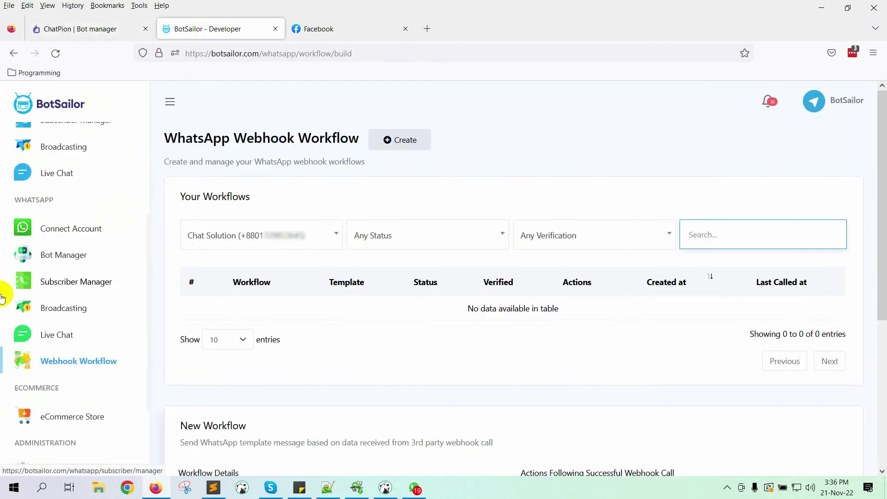
click(72, 362)
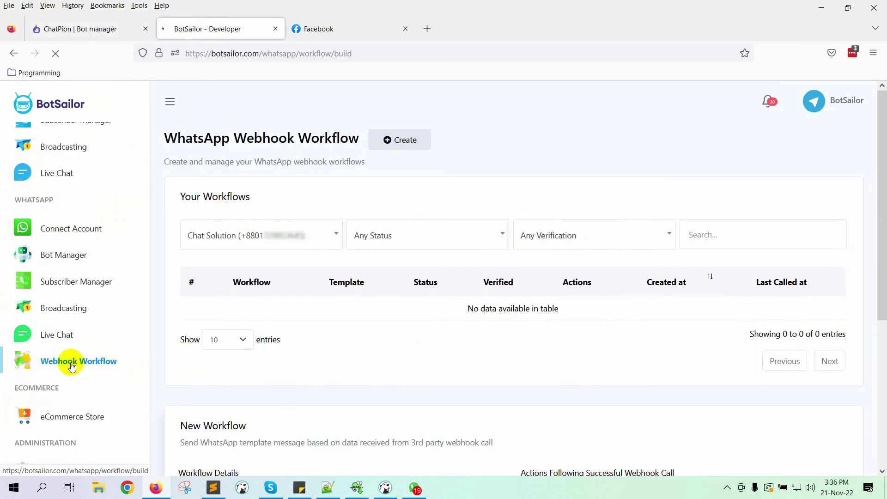
click(406, 141)
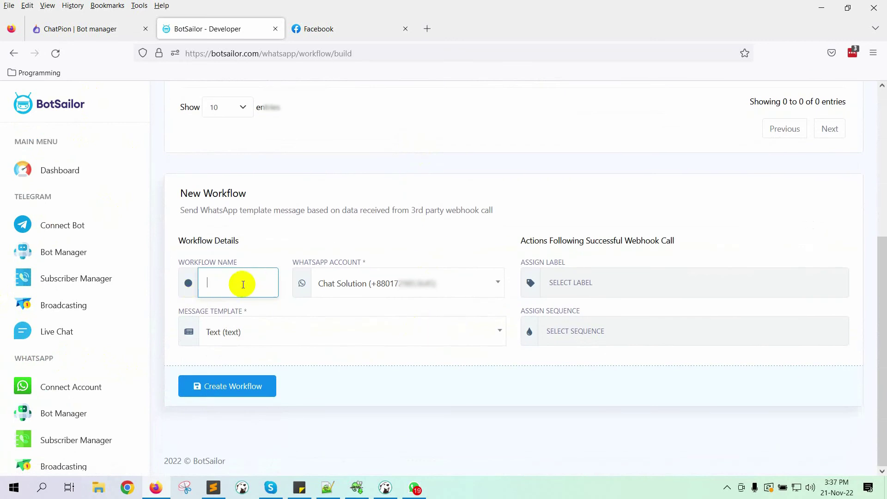
text(ChatPion Integration)
click(377, 281)
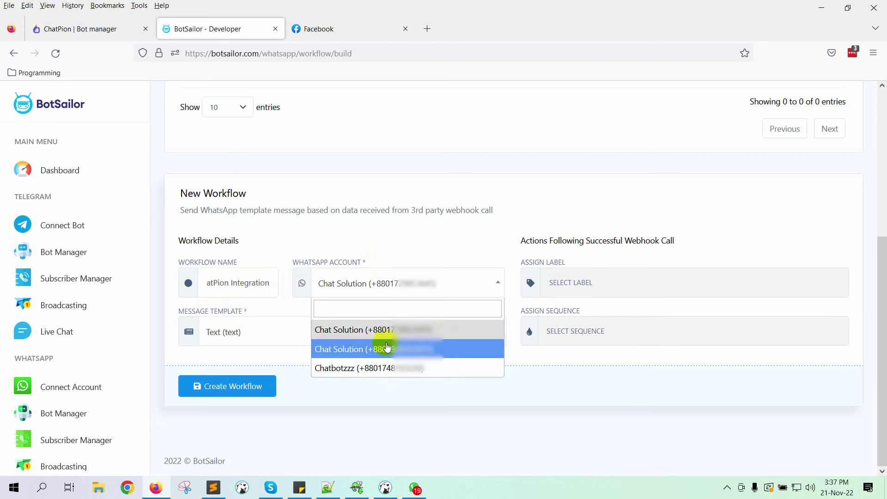
click(427, 331)
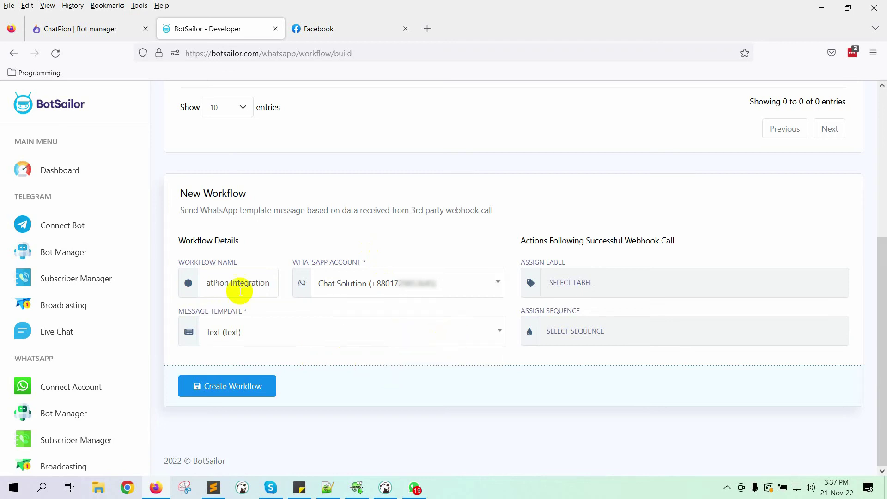
- Browse the available message templates and keep Text selected
click(313, 331)
scroll(305, 287, down, 2)
scroll(351, 307, up, 3)
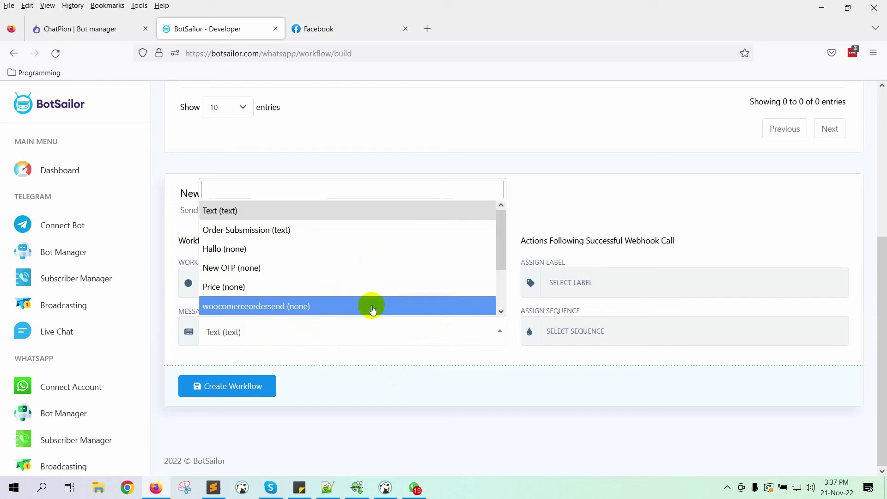
scroll(337, 284, down, 3)
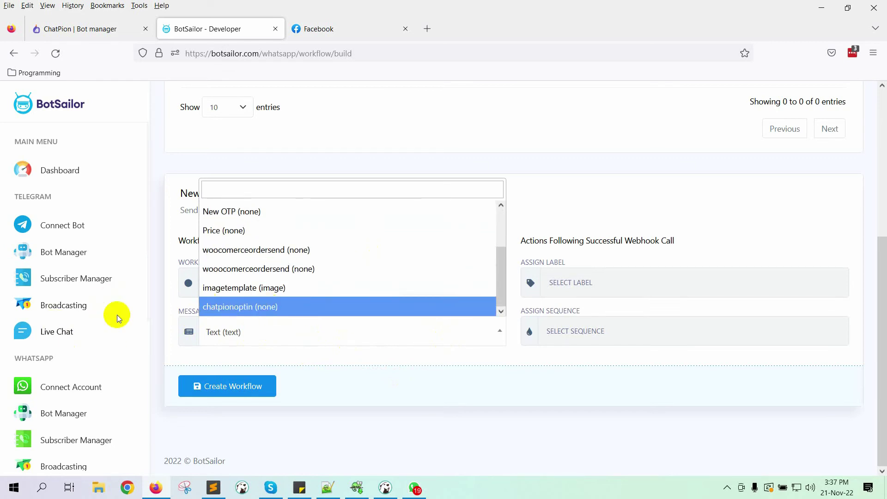
click(467, 133)
scroll(101, 410, down, 2)
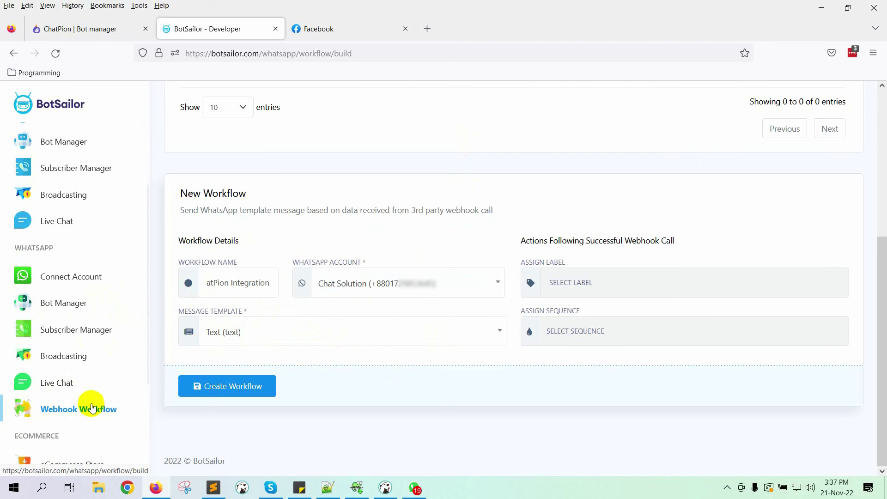
scroll(41, 361, down, 1)
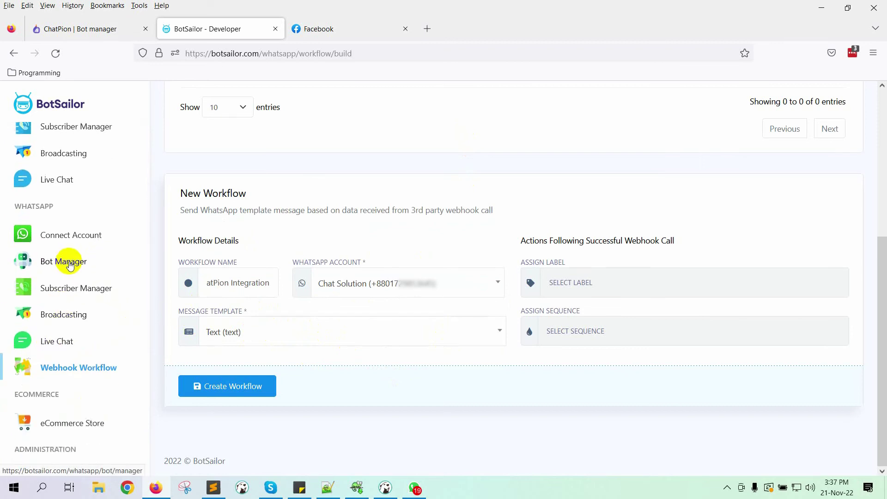
- In the WhatsApp bot manager, start a new message template named chatpionoptionsubscriber
middle_click(69, 267)
click(336, 28)
scroll(305, 425, down, 4)
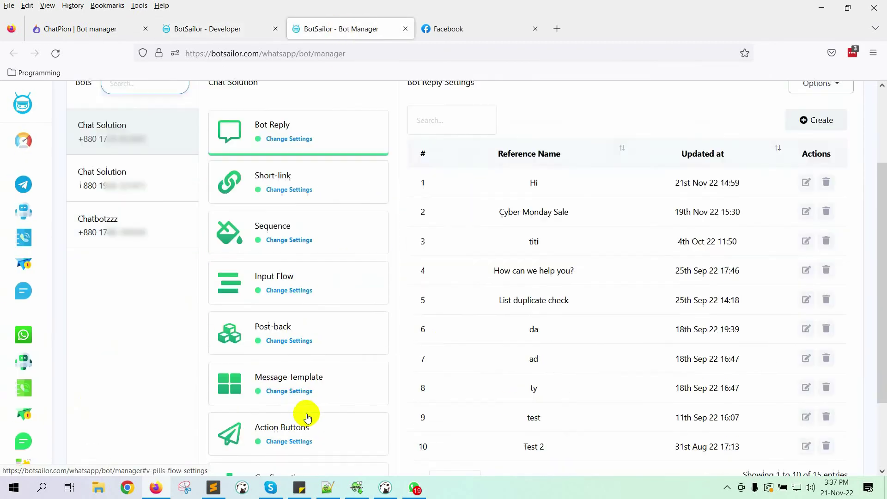
click(301, 318)
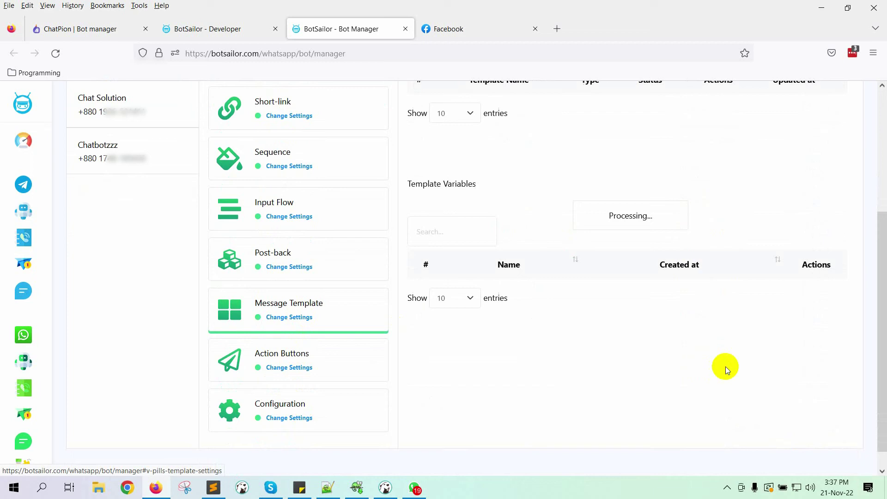
scroll(728, 363, up, 4)
click(834, 236)
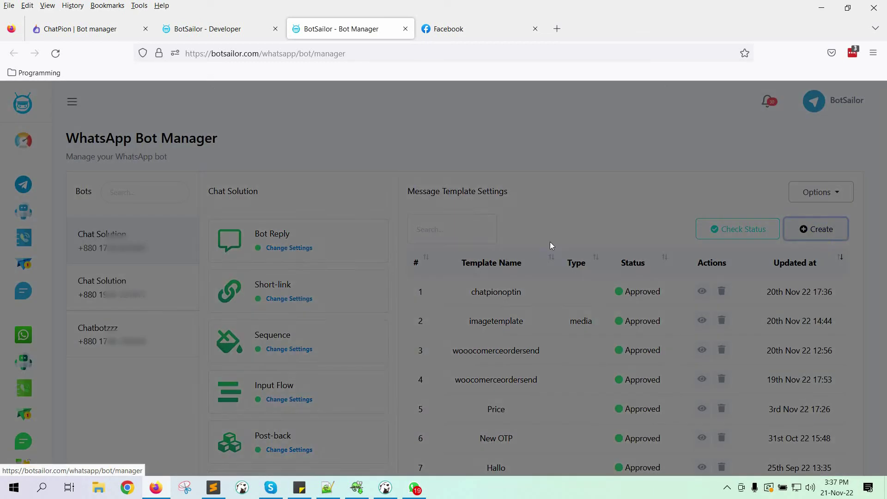
click(317, 164)
text(chatpionop)
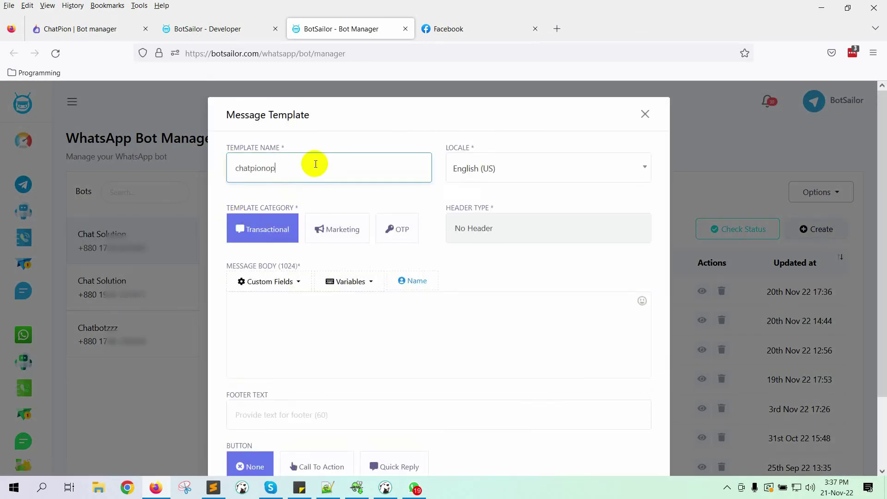
text(tionsubscriber)
- Write the template body 'Hi #User-Name# , Thanks for subscribing in our newsletter...'
click(337, 327)
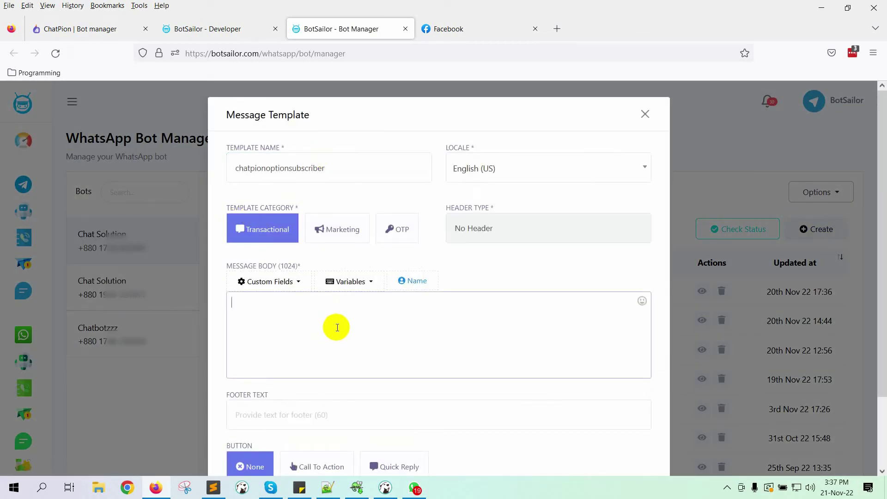
text(Hi #User-Name# , Thanks)
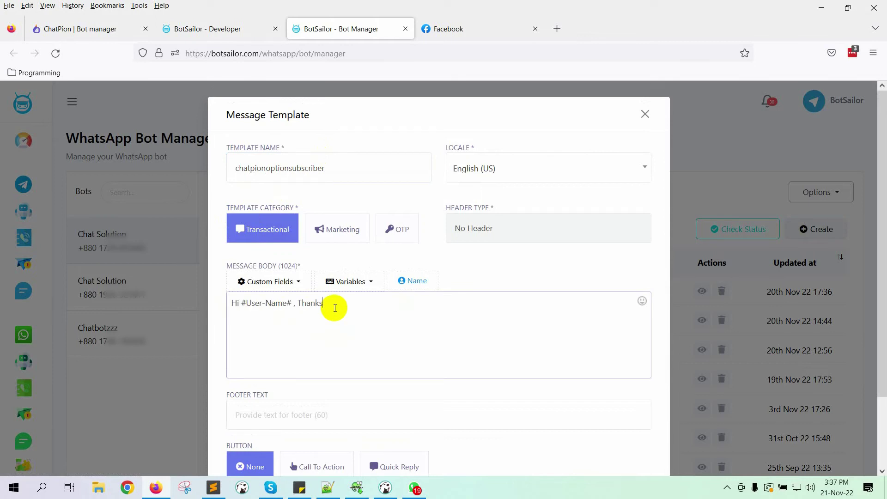
text( for subscribing in our newsletter. We will updat)
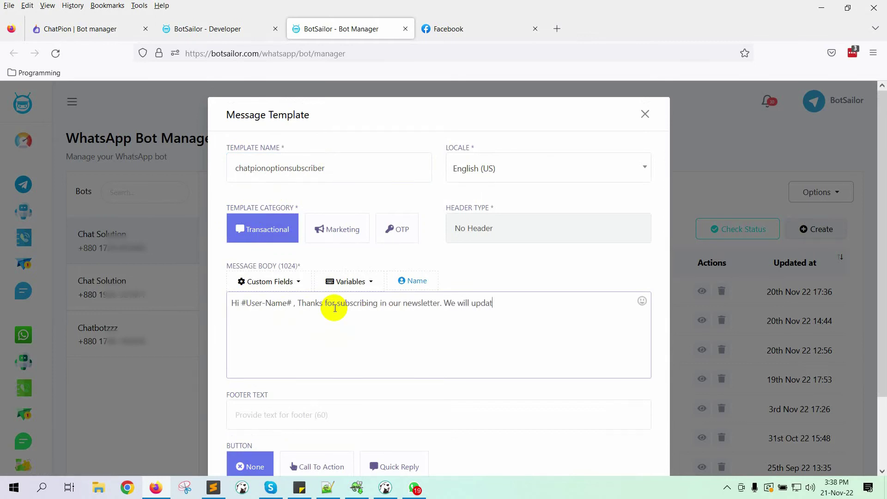
text(e you with all the information that come in future about BotSailor.)
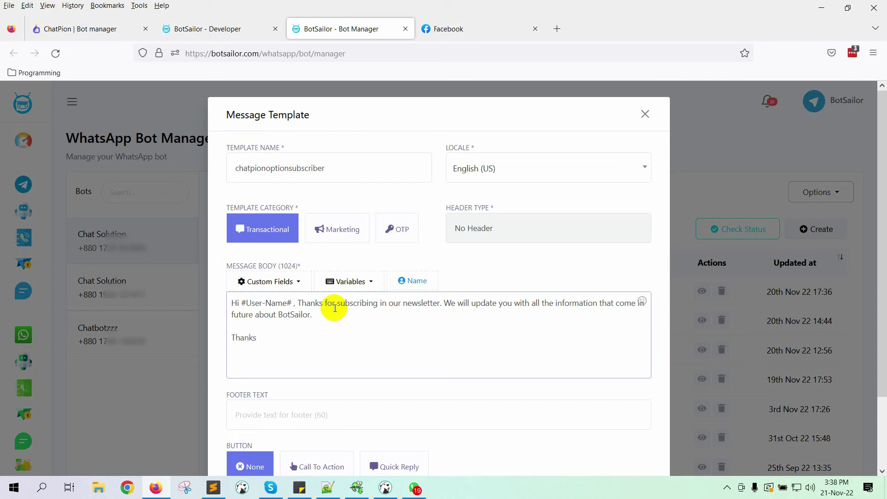
scroll(381, 317, down, 2)
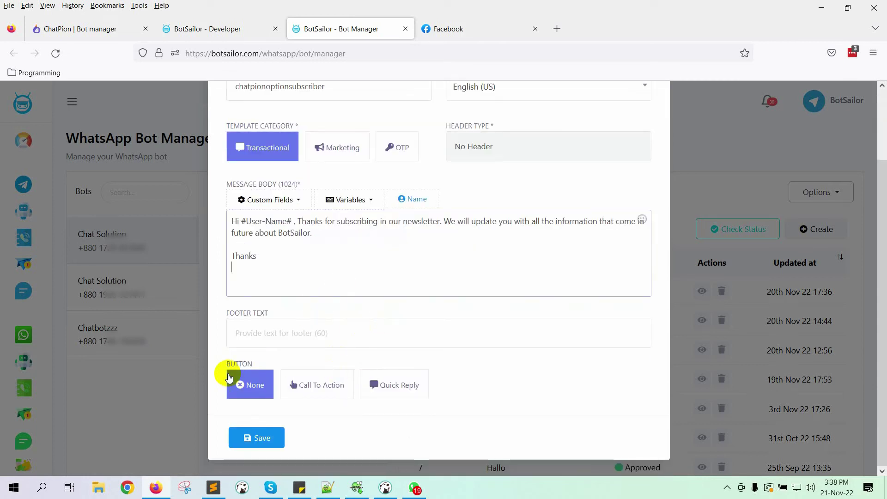
scroll(469, 349, up, 1)
scroll(439, 369, down, 1)
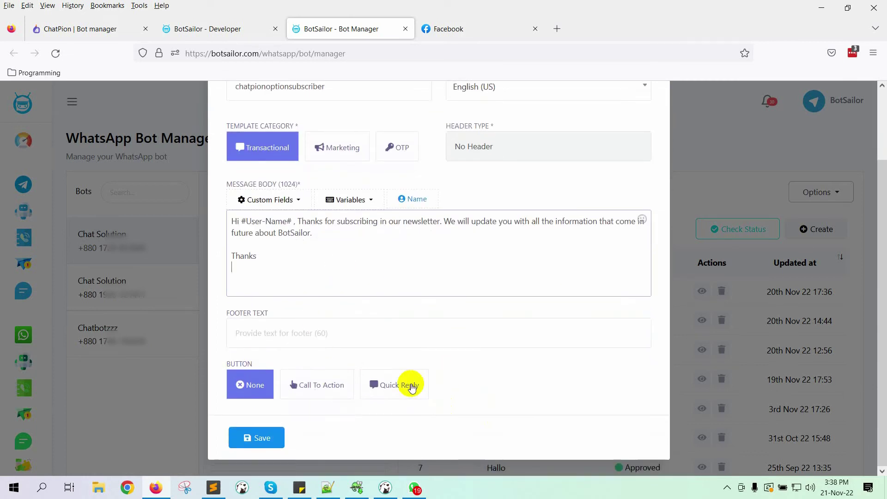
- Add the About BotSailor quick reply button and save the template
click(404, 386)
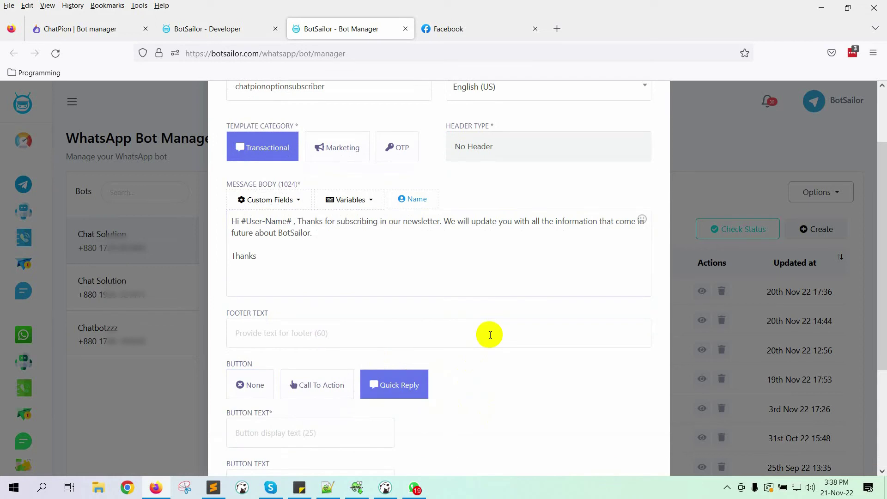
scroll(490, 335, down, 3)
click(366, 313)
text(Kn)
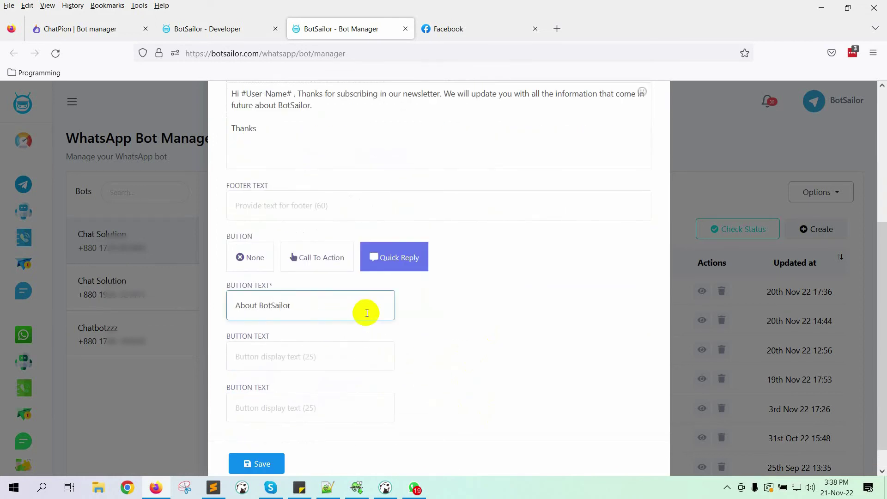
scroll(366, 313, down, 1)
click(278, 432)
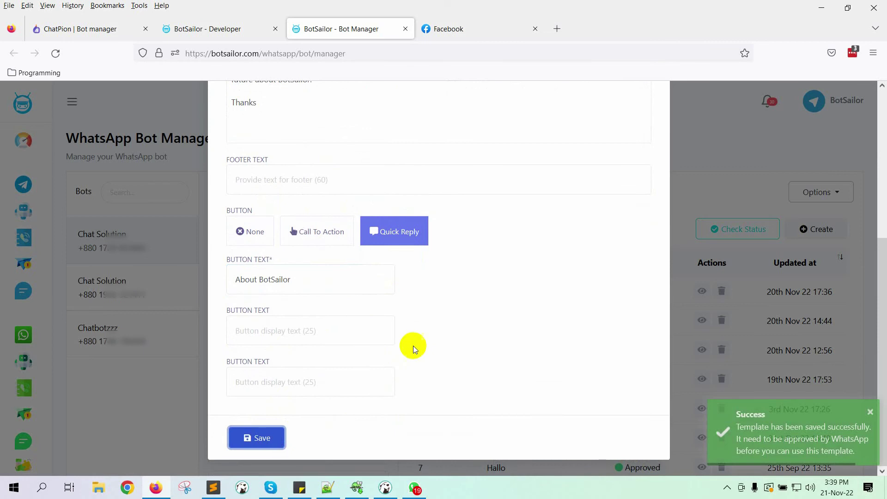
- Close the editor and sync statuses so chatpionoptionsubscriber shows Approved
scroll(415, 350, up, 5)
click(644, 113)
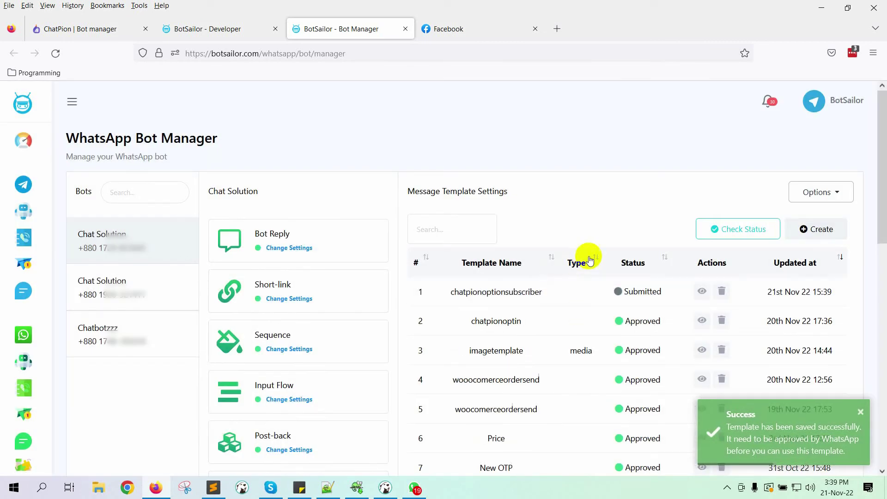
click(760, 229)
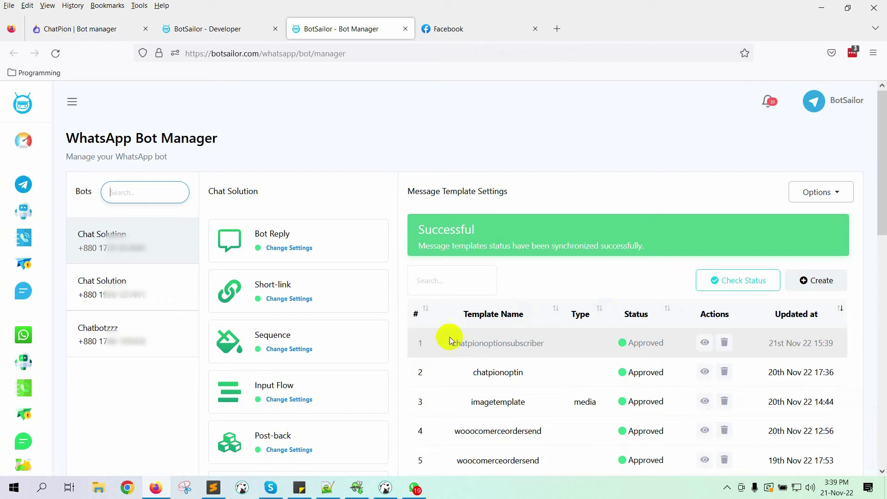
drag(450, 341, 664, 347)
click(527, 165)
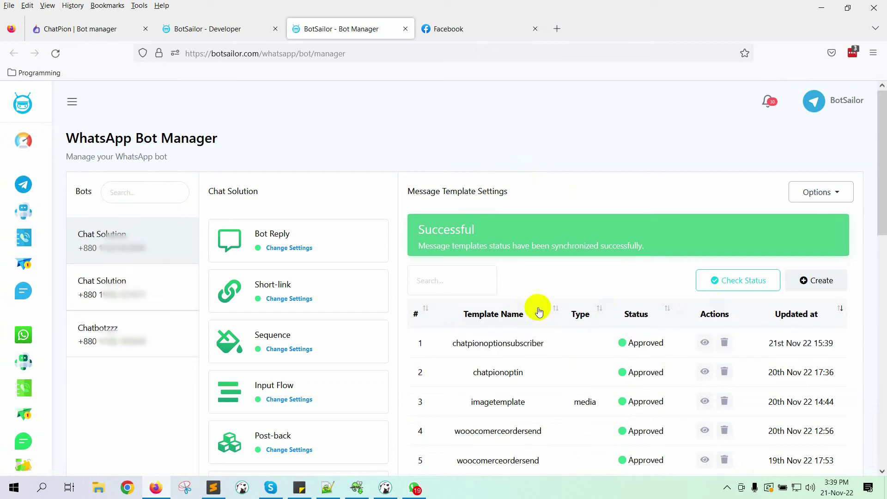
scroll(331, 311, down, 3)
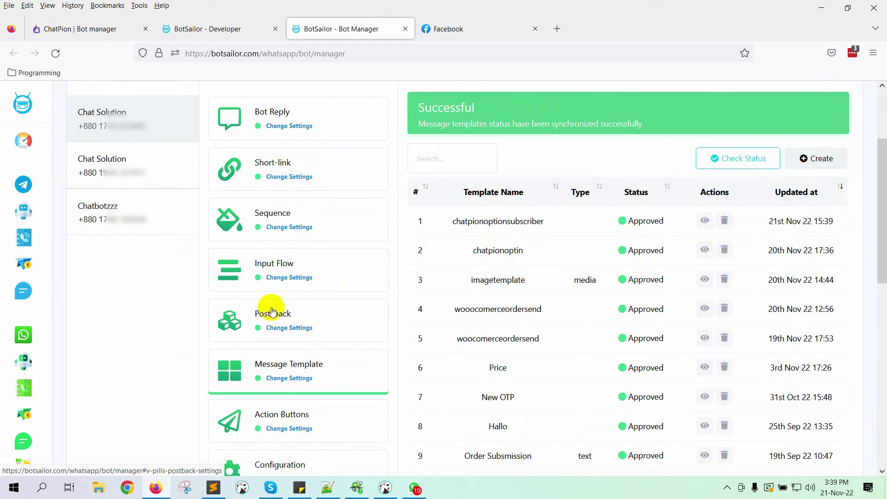
- Create a new postback flow titled 'About BotSailor'
click(291, 328)
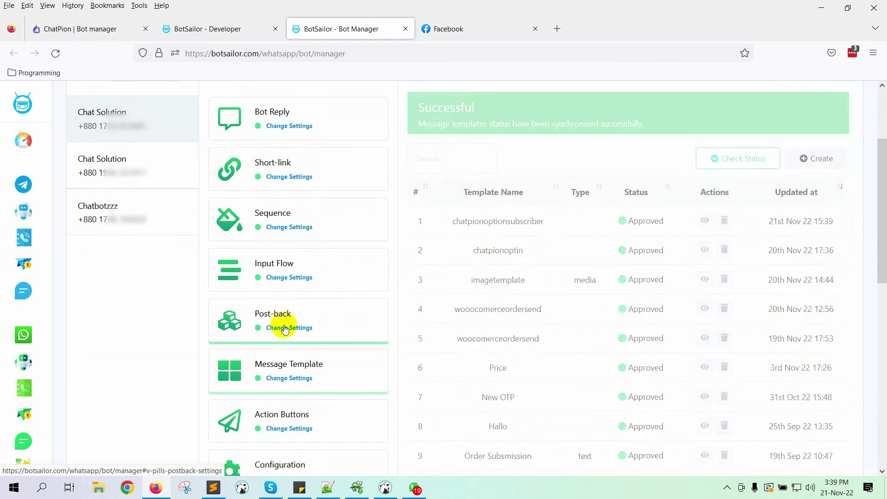
scroll(789, 171, up, 3)
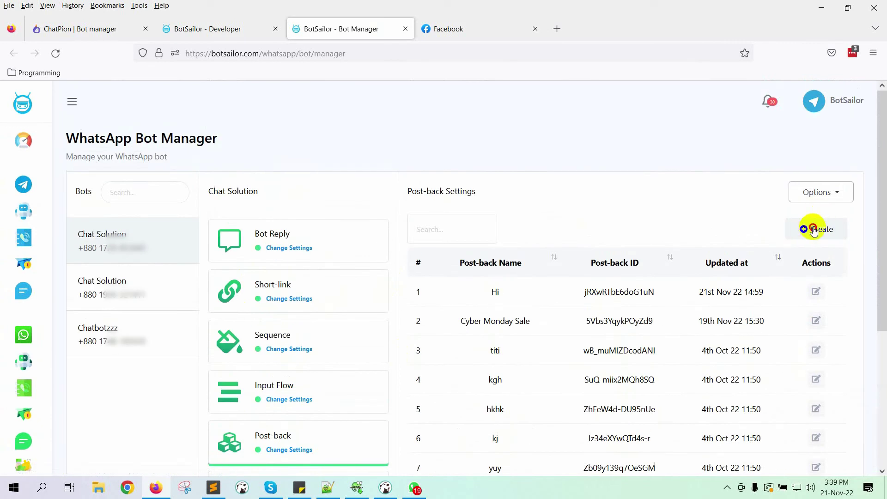
click(814, 227)
click(752, 144)
text(Ab)
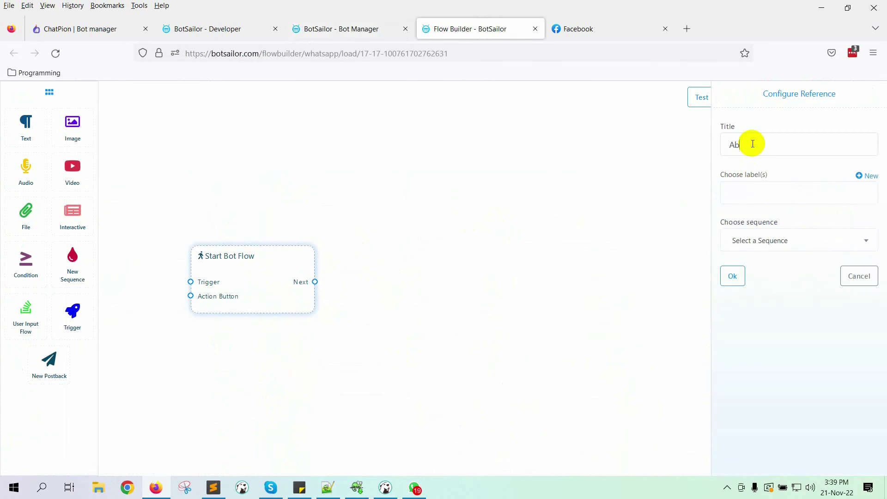
text(out BotSailor)
click(733, 276)
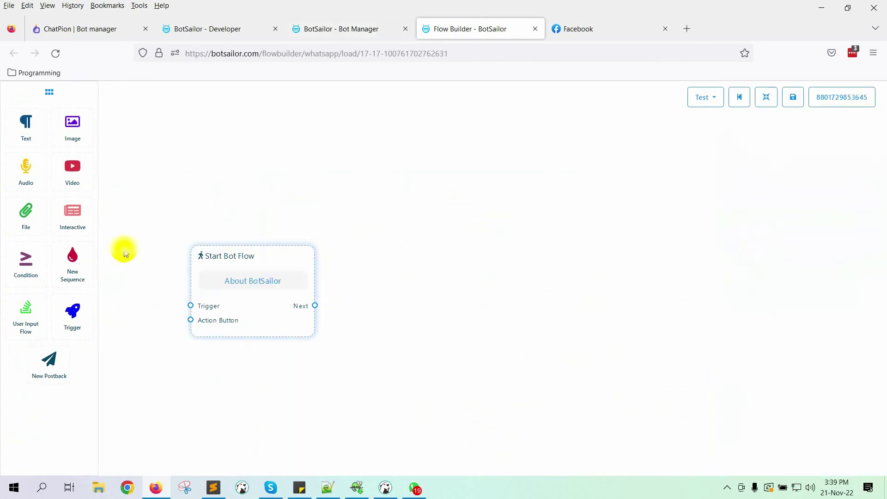
drag(315, 304, 481, 287)
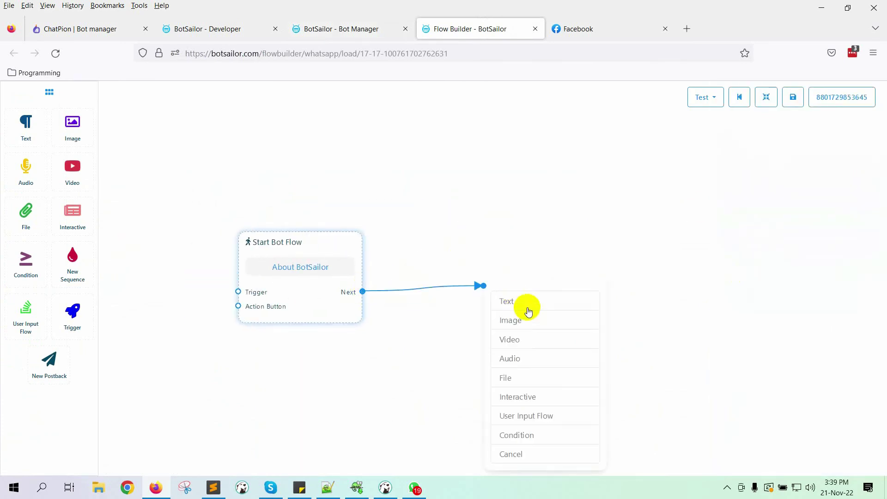
click(527, 307)
click(752, 208)
text(Bot)
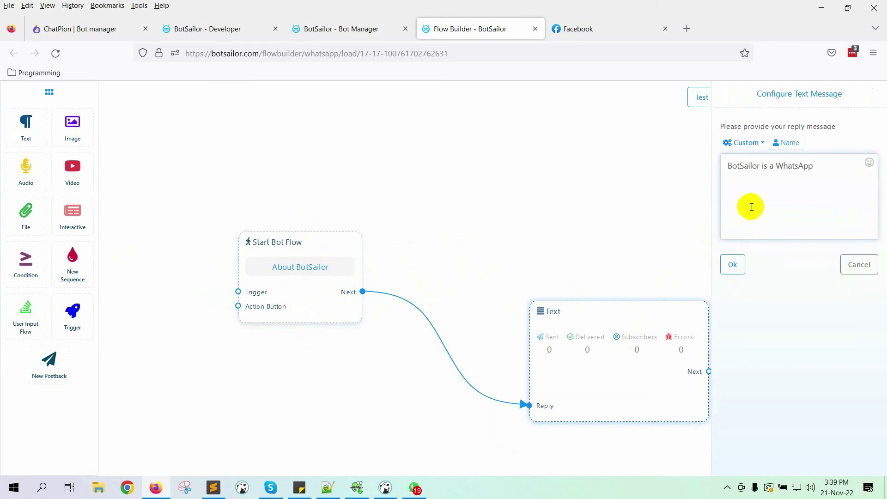
text(Sailor is a WhatsApp & Telegram Chatbot Marketing )
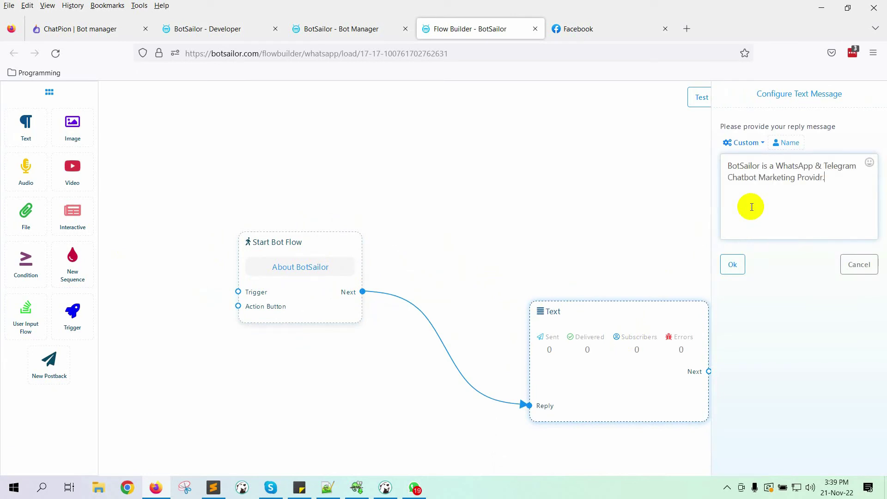
text(Solutions Provider.)
key(Return)
key(Return)
text(To know more visit https://botsailor.com)
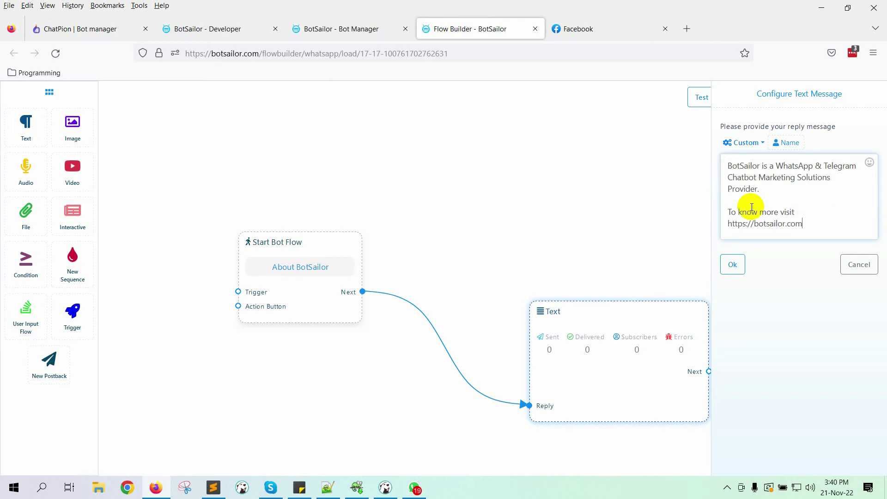
click(733, 264)
click(793, 97)
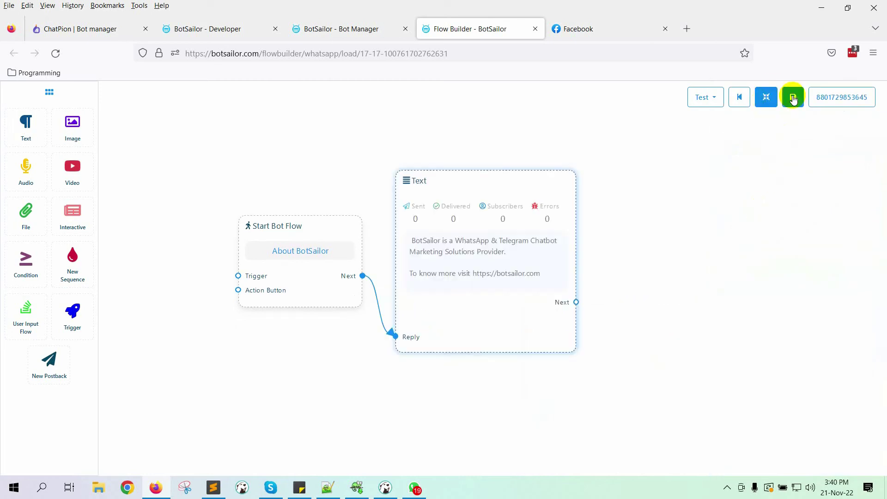
- Pick the chatpionoptionsubscriber template, create the ChatPion Integration workflow, and copy its callback URL
click(208, 29)
scroll(256, 185, up, 4)
scroll(333, 300, down, 3)
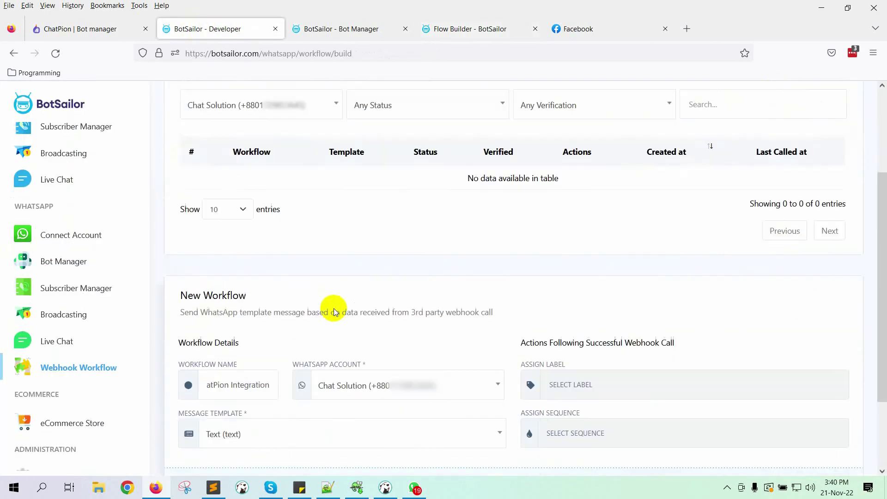
click(56, 53)
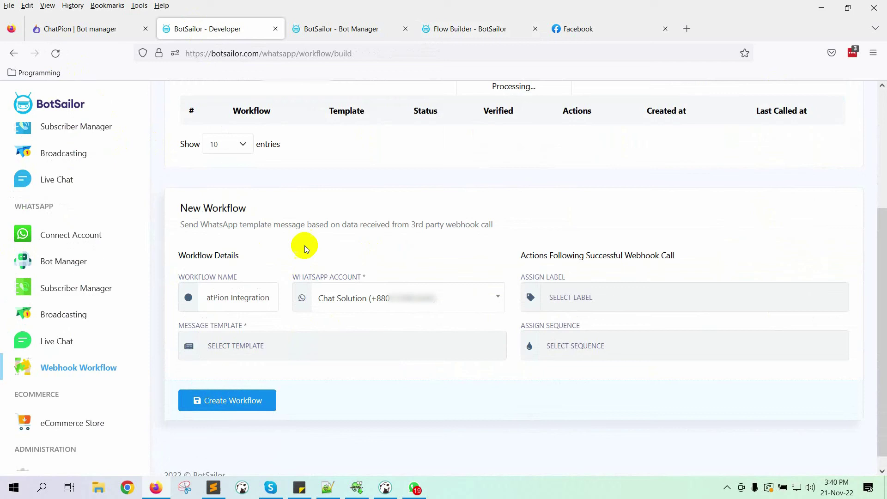
scroll(488, 341, down, 1)
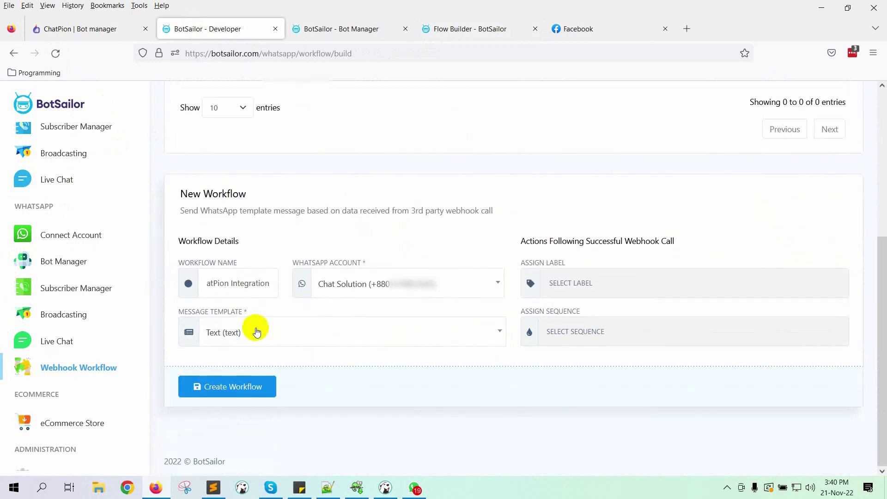
click(254, 331)
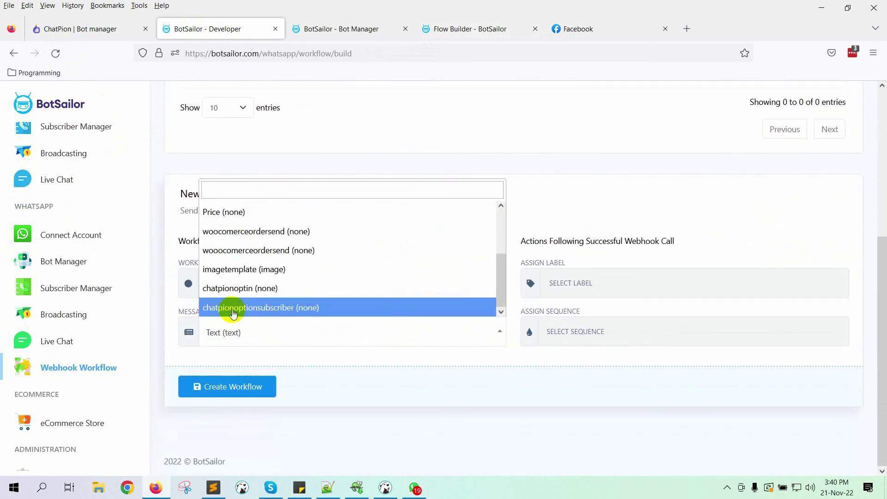
click(337, 309)
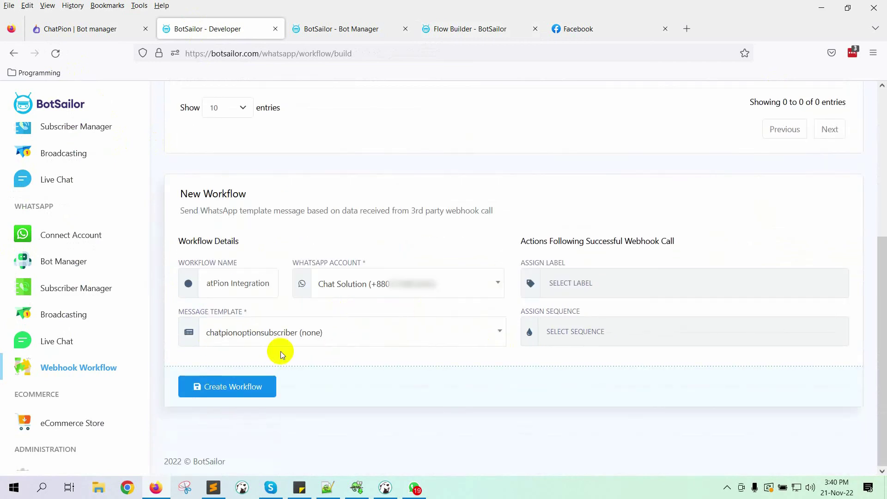
click(247, 388)
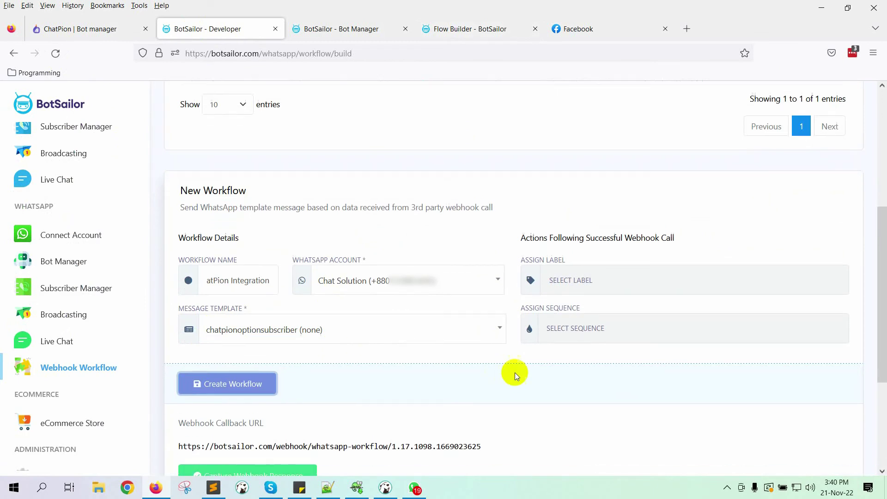
scroll(513, 373, down, 5)
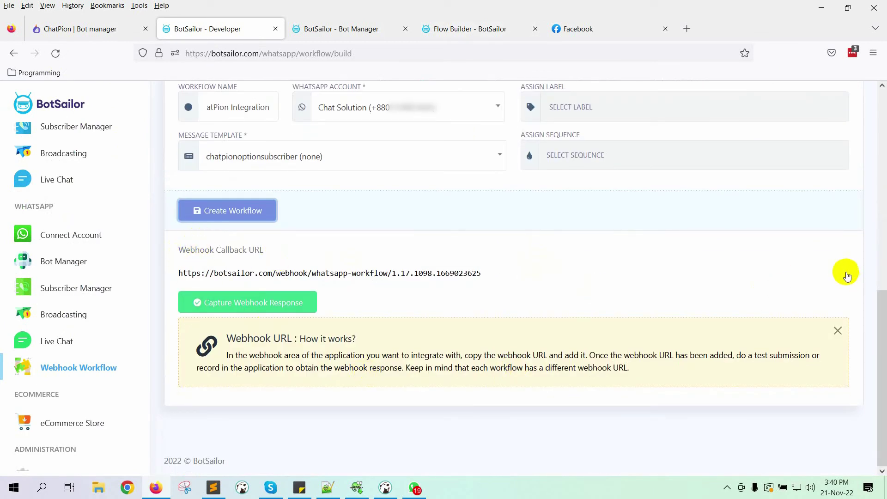
click(833, 271)
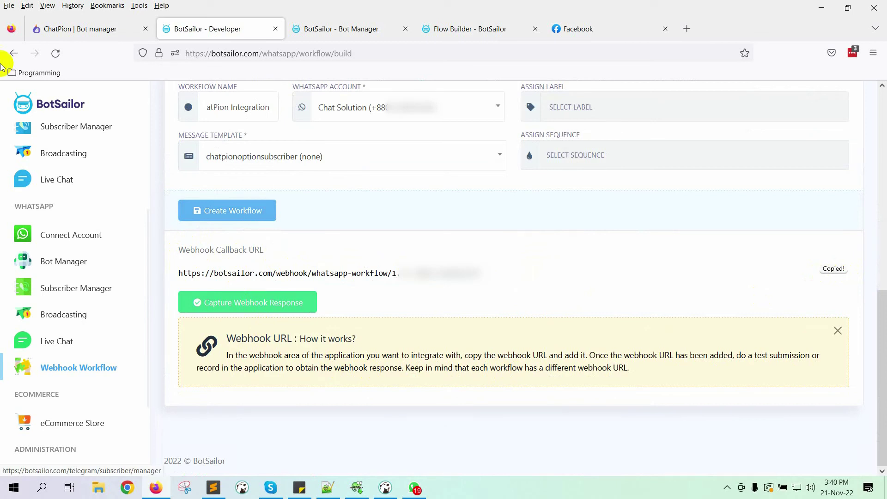
- Go to ChatPion's API channels page and open the JSON API Connector
click(31, 29)
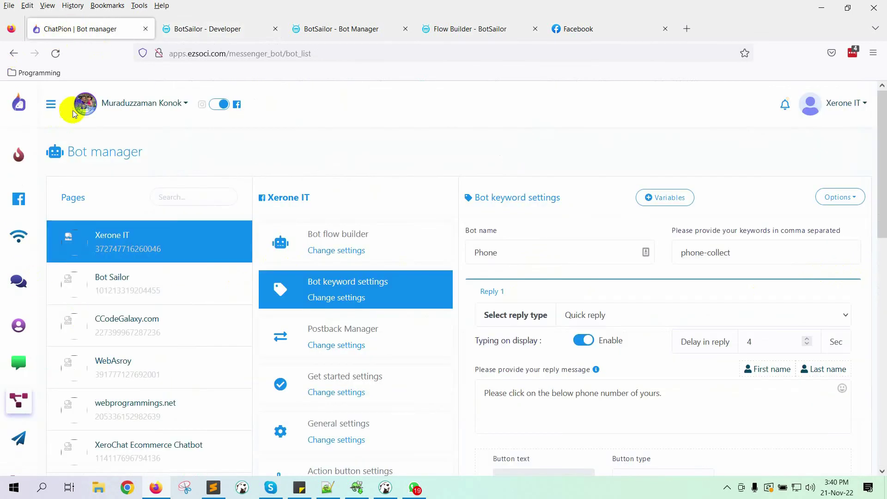
click(52, 103)
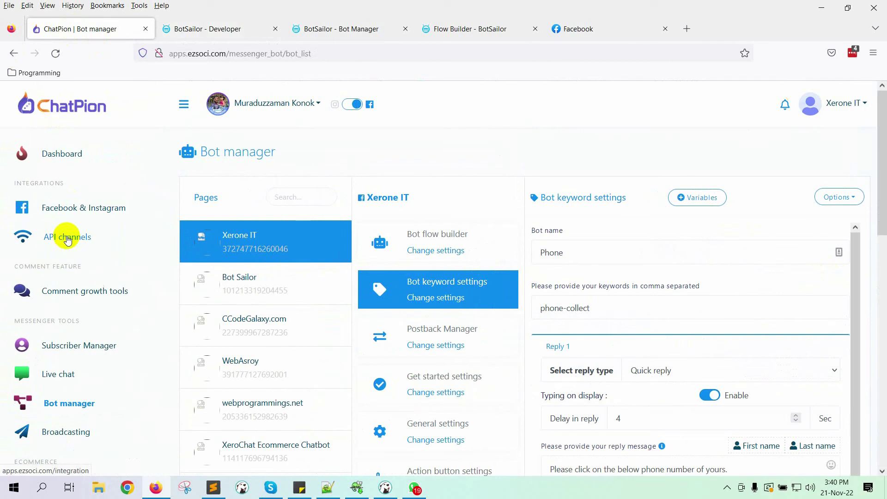
click(67, 238)
scroll(335, 281, down, 1)
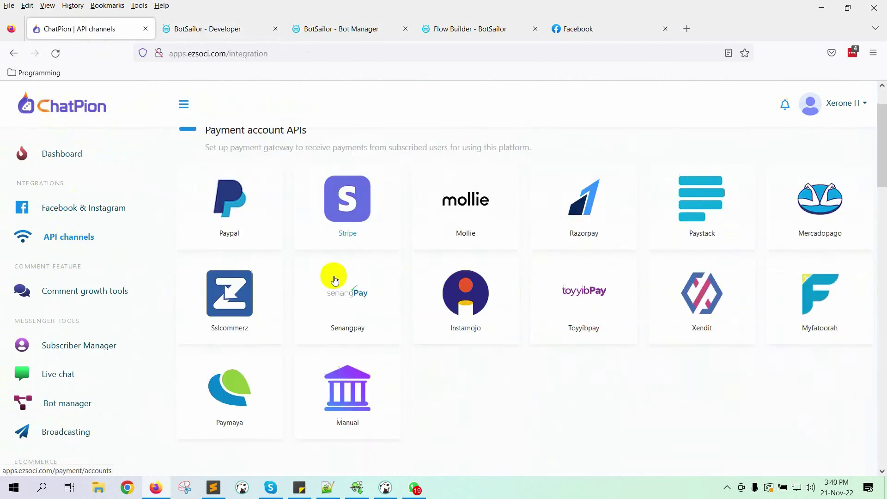
scroll(335, 280, down, 15)
drag(204, 243, 315, 244)
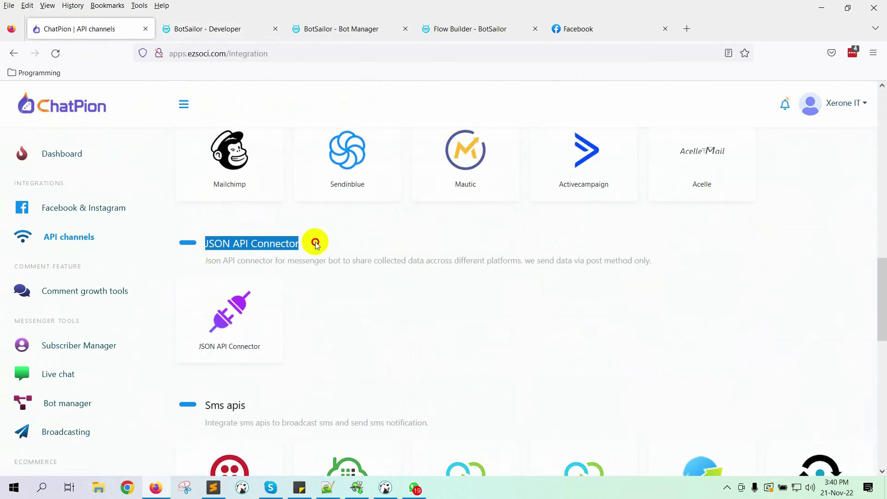
click(229, 307)
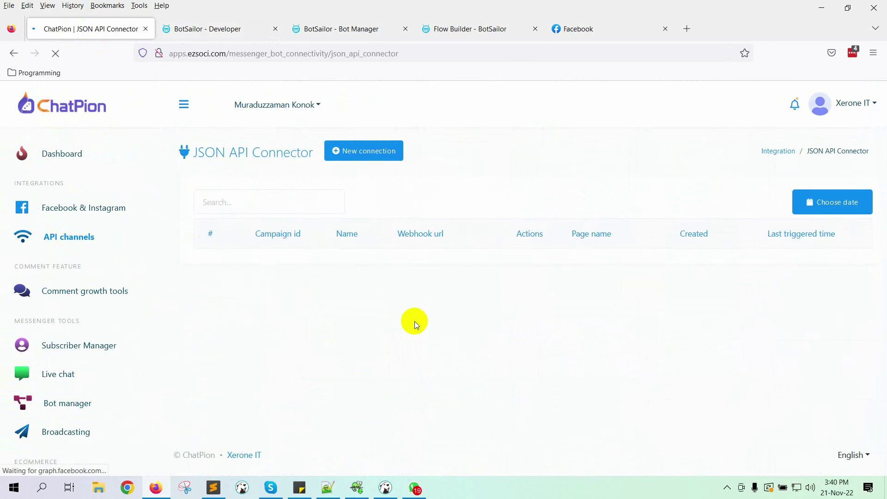
- Start a connection named 'BotSailor Connection' for Xerone IT using the pasted BotSailor webhook URL
click(369, 155)
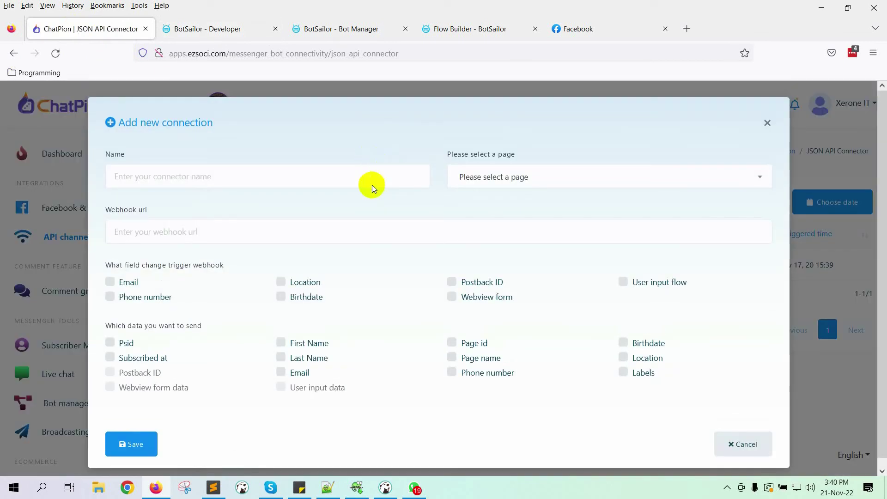
click(174, 169)
text(Bot)
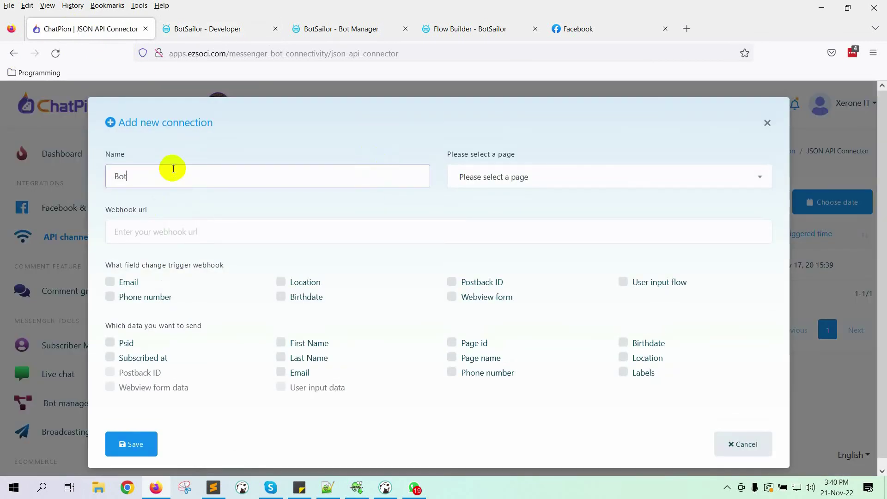
text(Sailor Connection)
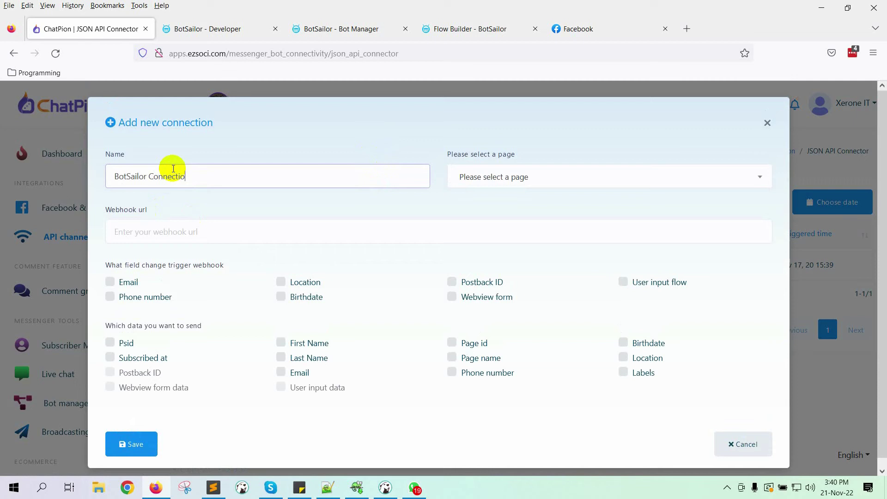
click(561, 167)
click(470, 250)
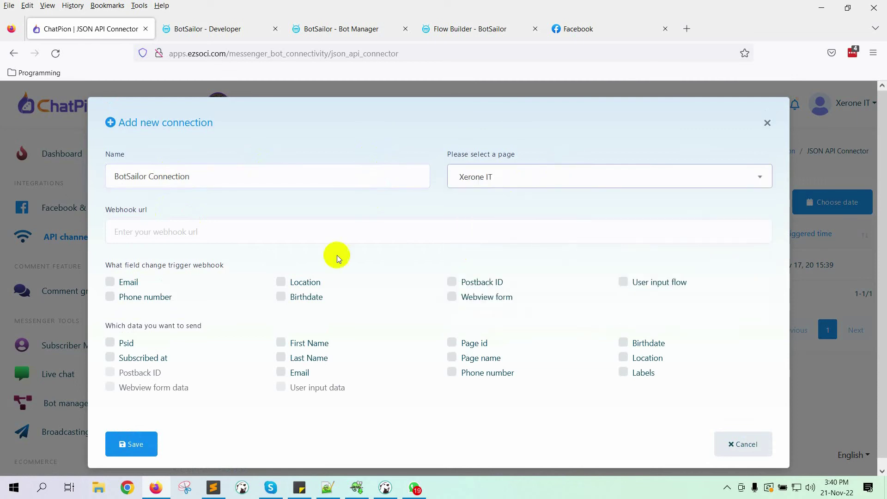
click(178, 234)
key(ctrl+v)
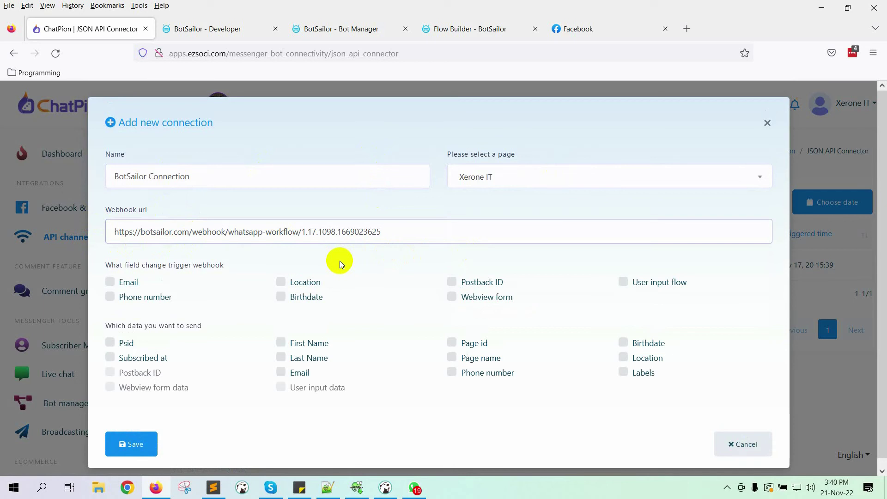
- Trigger on phone number change, send first name, last name and phone number, and save
click(109, 298)
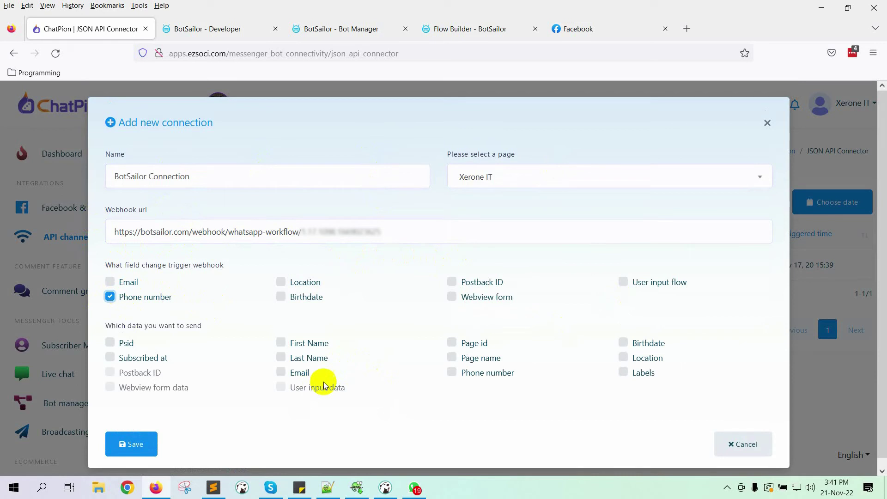
scroll(317, 383, down, 1)
click(309, 334)
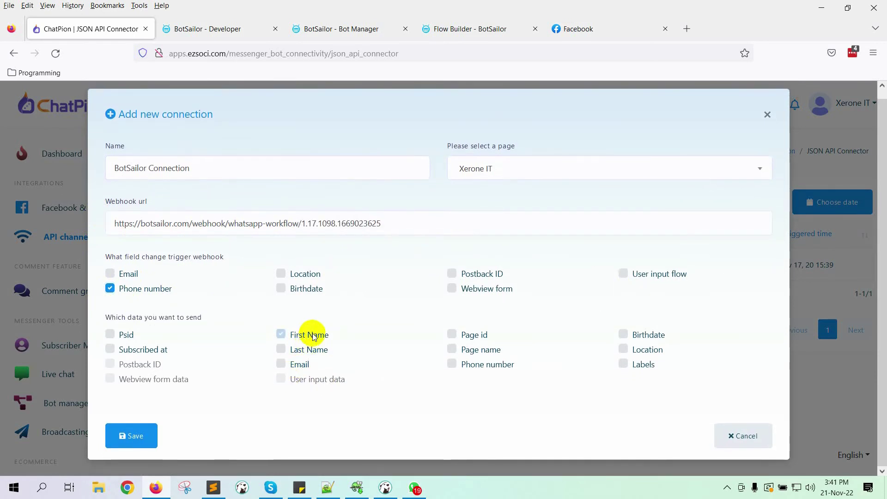
click(310, 350)
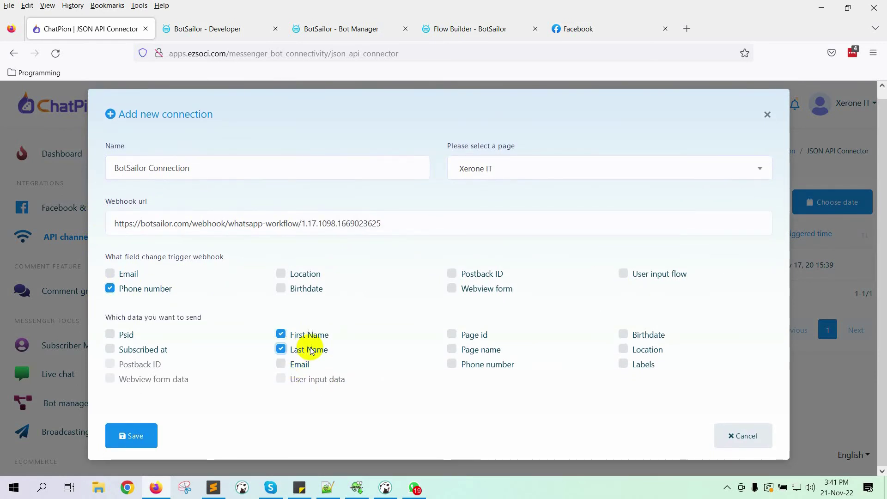
click(499, 366)
click(121, 436)
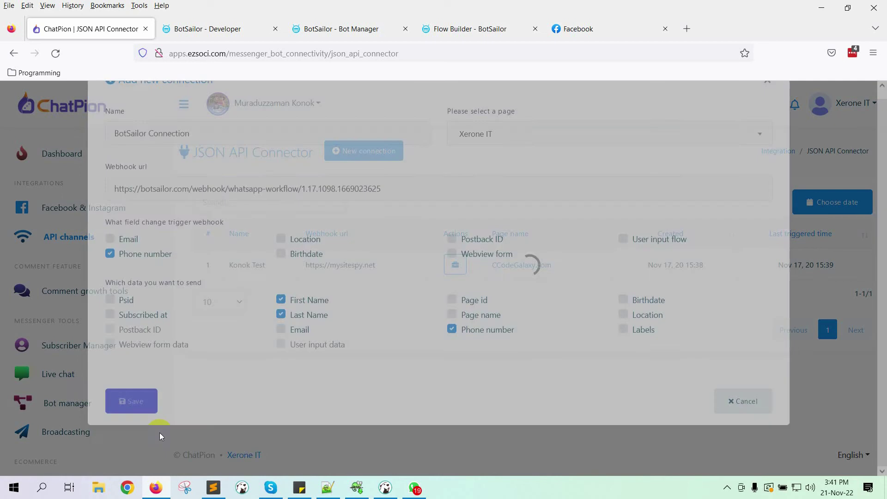
- Set the BotSailor ChatPion Integration workflow to capture an incoming webhook response
click(211, 28)
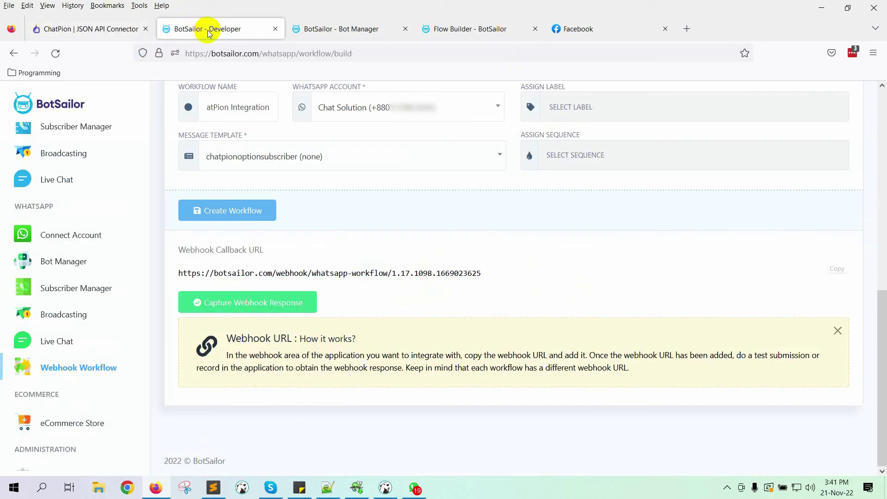
scroll(231, 314, up, 1)
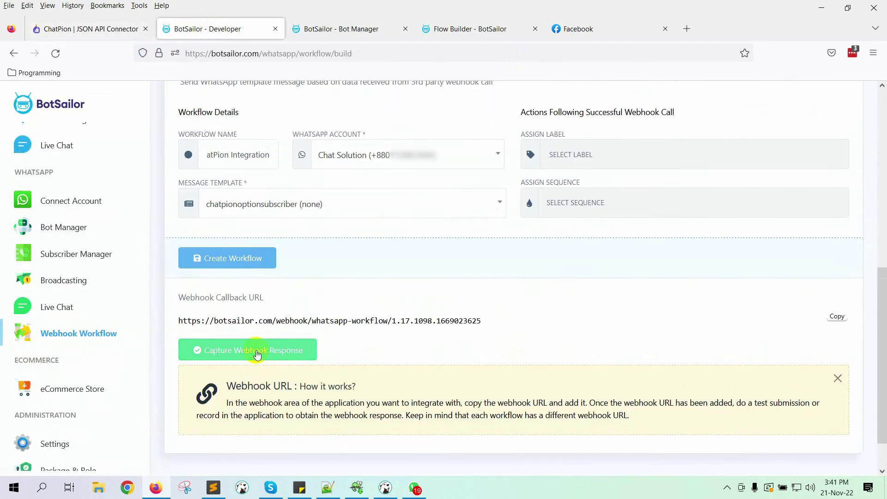
click(258, 352)
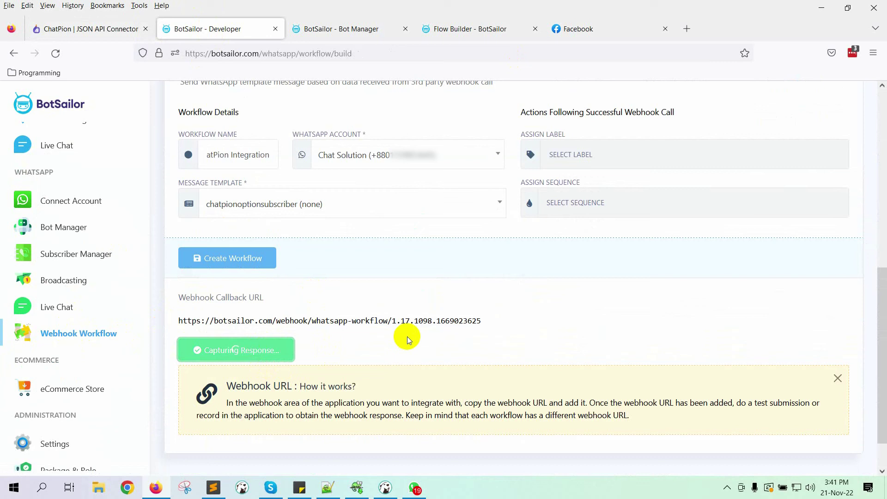
scroll(407, 339, down, 1)
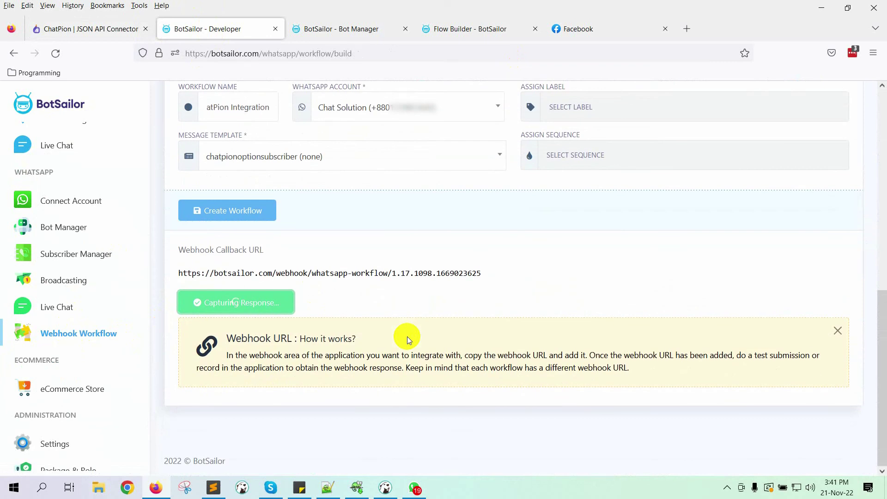
- Send 'phone-collect' to the Xerone IT bot in Messenger and submit the suggested phone number
click(581, 29)
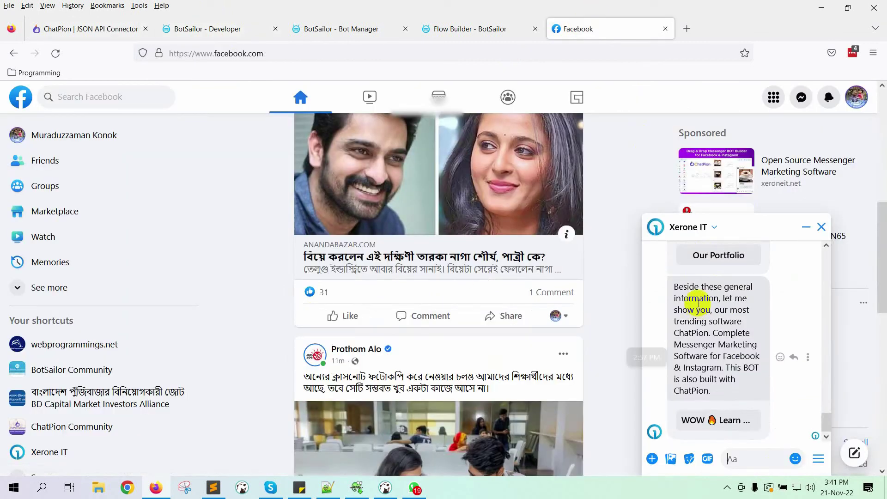
click(743, 453)
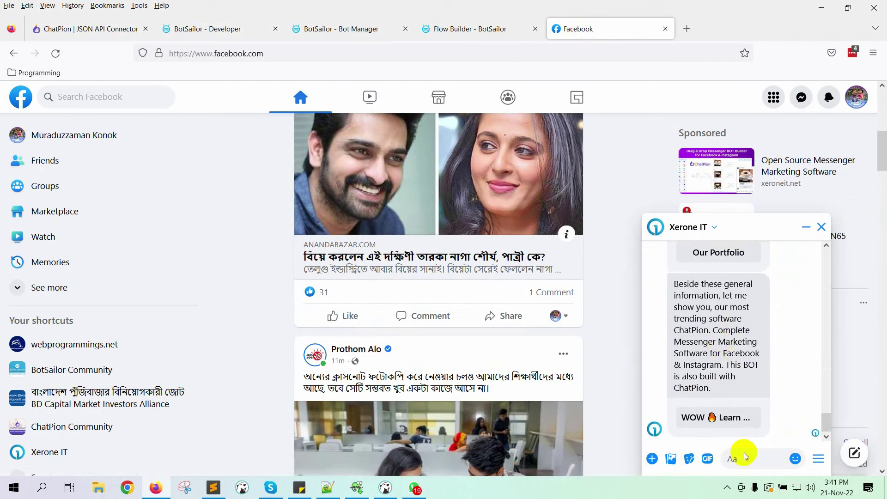
text(phone-colle)
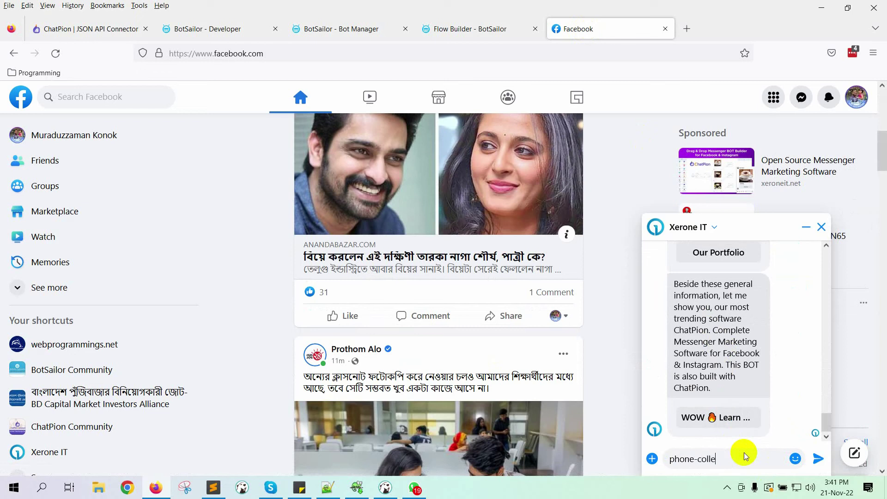
text(ct)
key(Return)
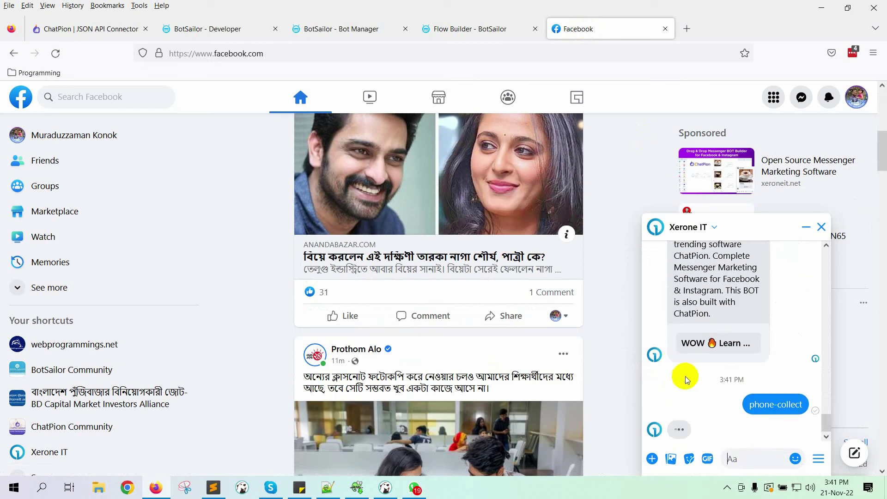
scroll(773, 370, down, 5)
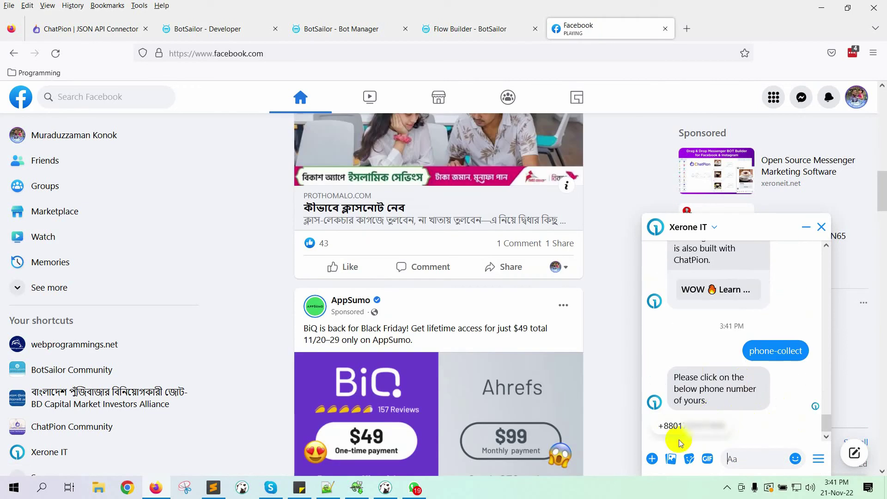
click(698, 426)
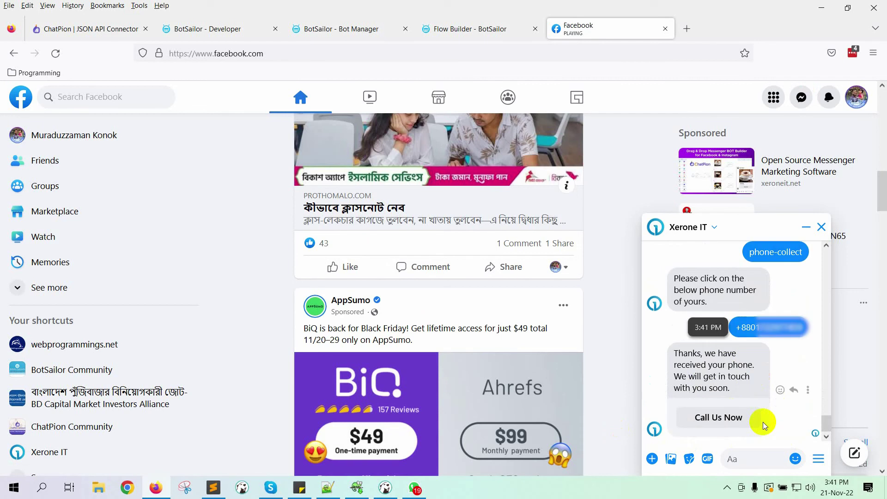
- Review the captured raw data (first_name, last_name, phone_number) and the Webhook Response Mapping section
click(233, 36)
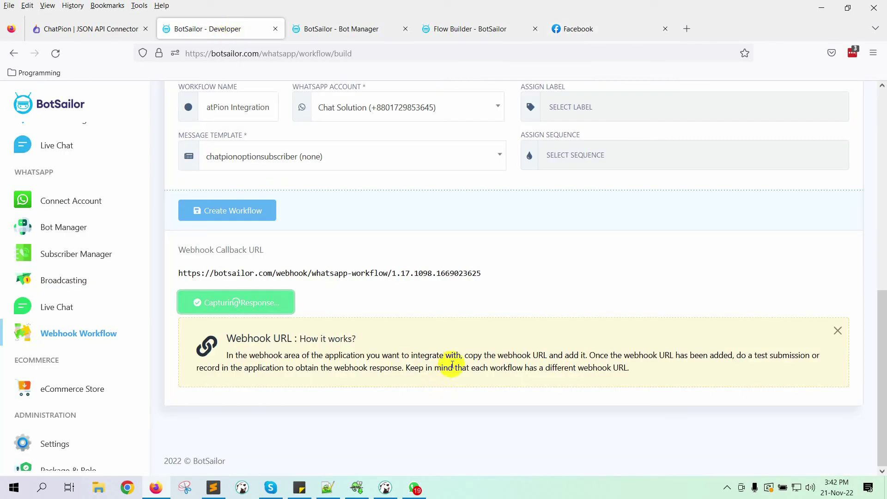
scroll(476, 373, down, 10)
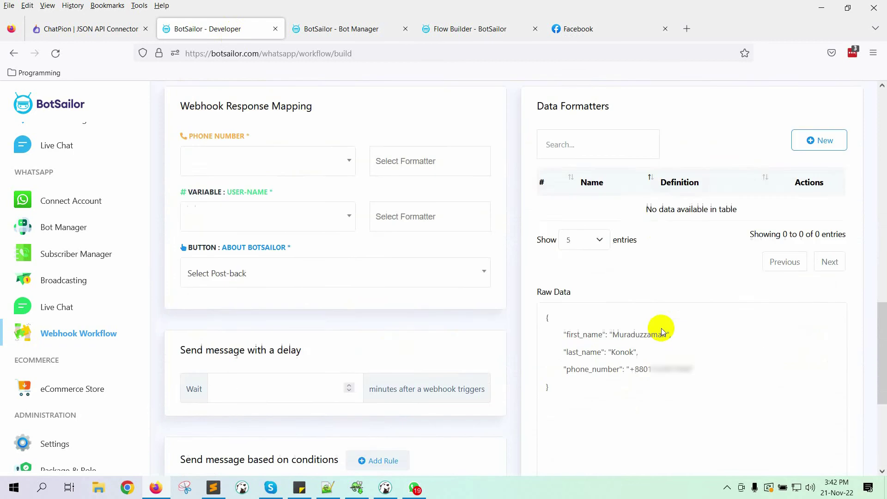
drag(548, 171, 691, 249)
click(666, 276)
scroll(661, 319, up, 3)
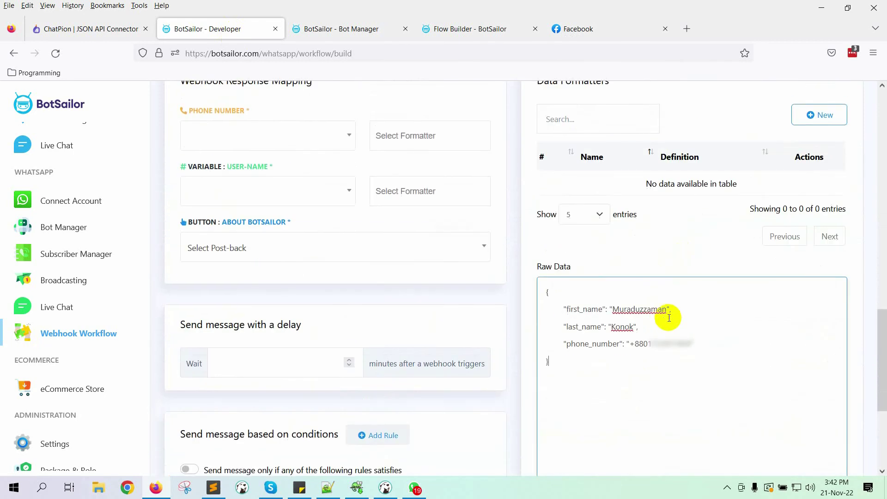
scroll(684, 317, up, 3)
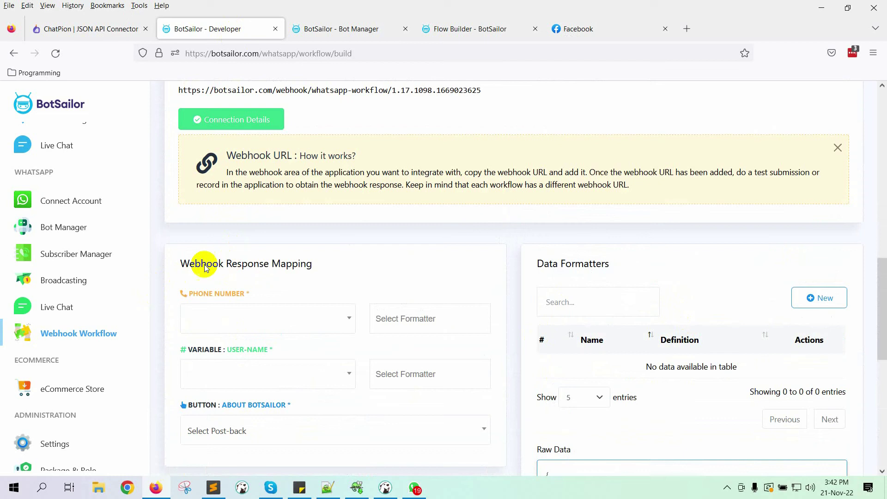
drag(179, 269, 424, 270)
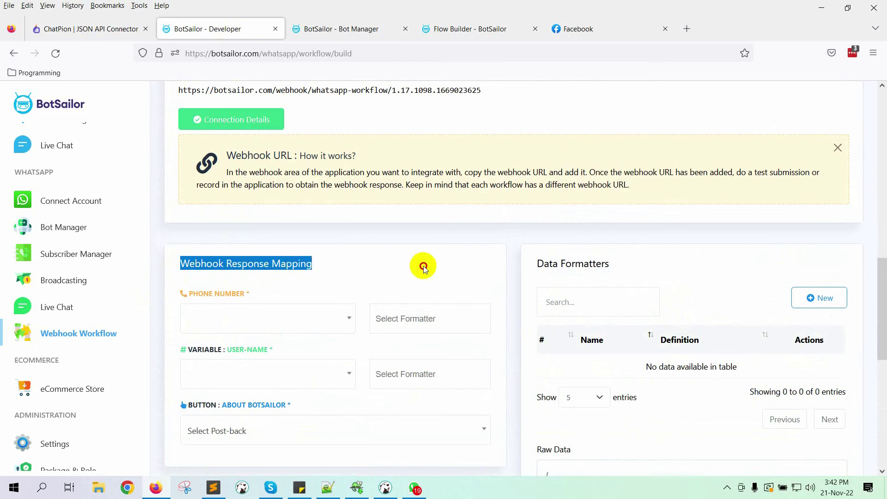
double_click(380, 266)
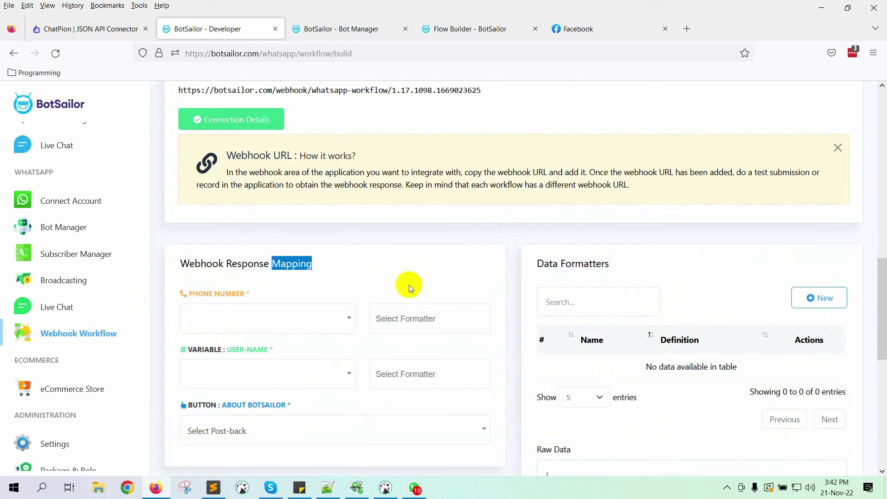
scroll(591, 329, down, 4)
double_click(653, 344)
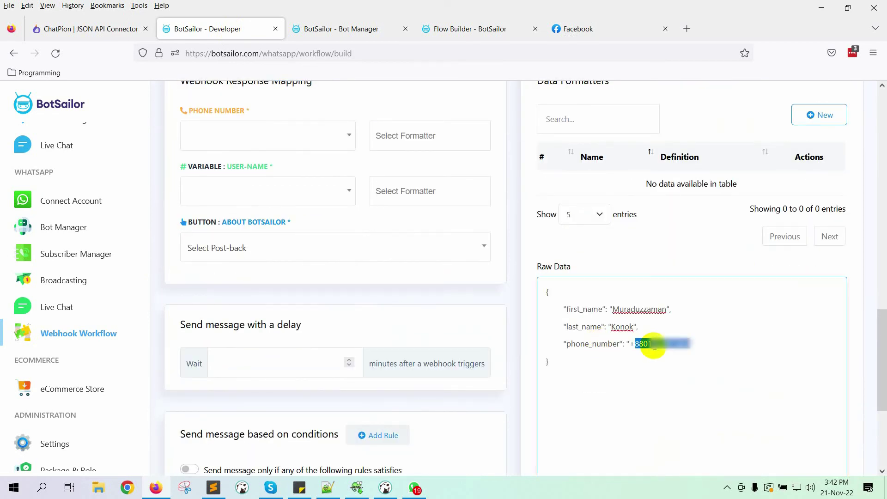
- Map the Phone Number field to the webhook's phone_number value
scroll(238, 204, up, 3)
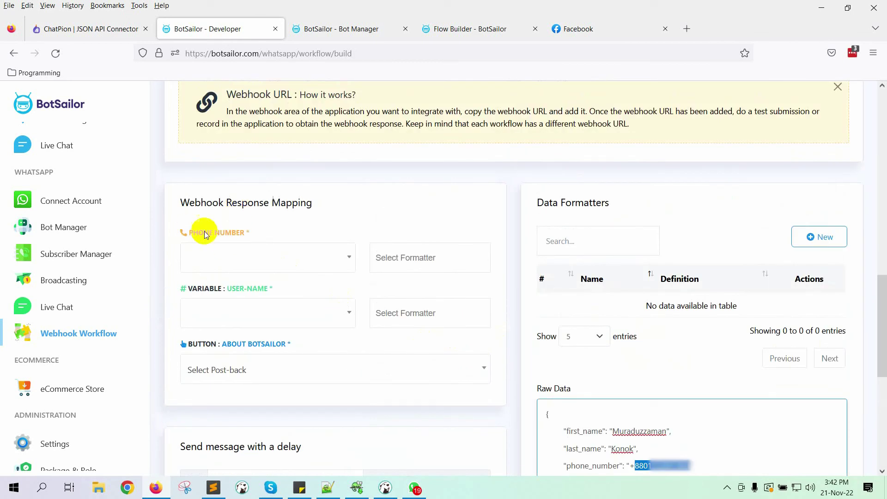
click(298, 258)
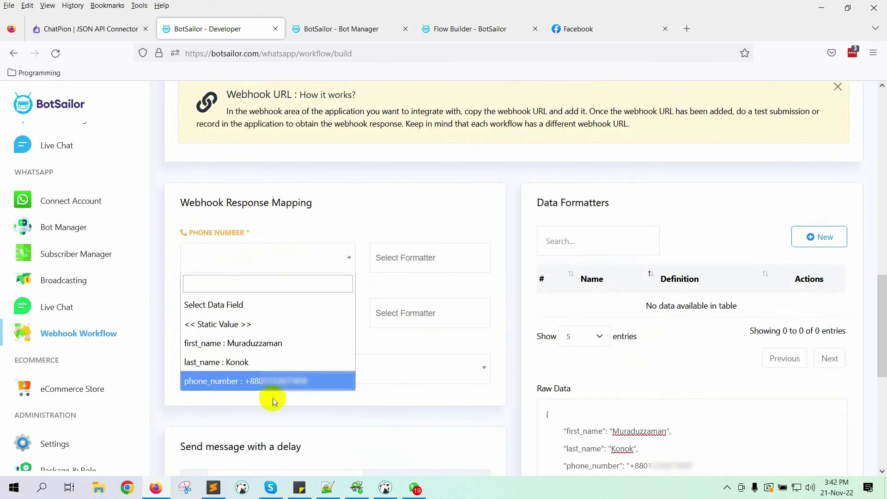
click(287, 383)
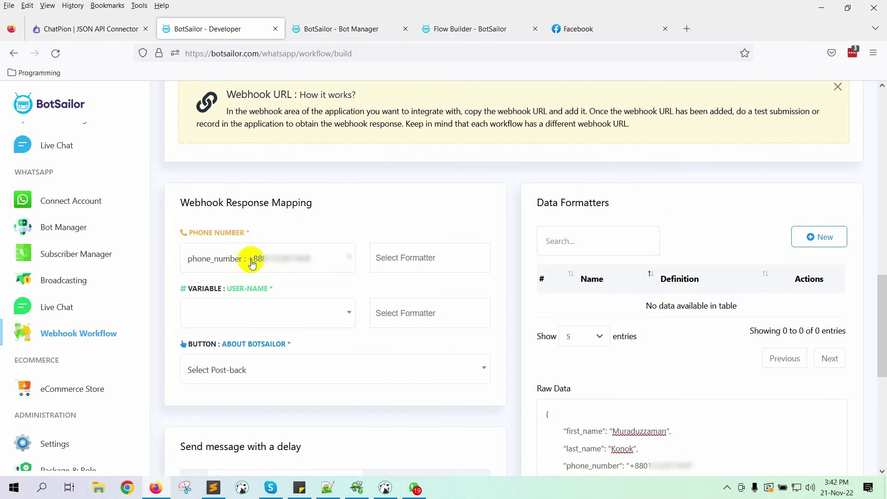
drag(536, 203, 611, 204)
click(541, 204)
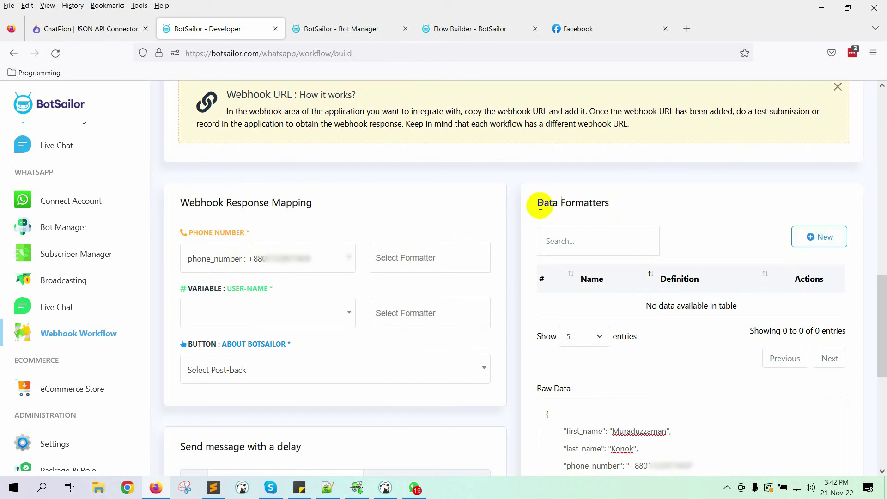
- Create and save a 'Phone number formatter' data formatter using Trim Left with '+'
click(832, 241)
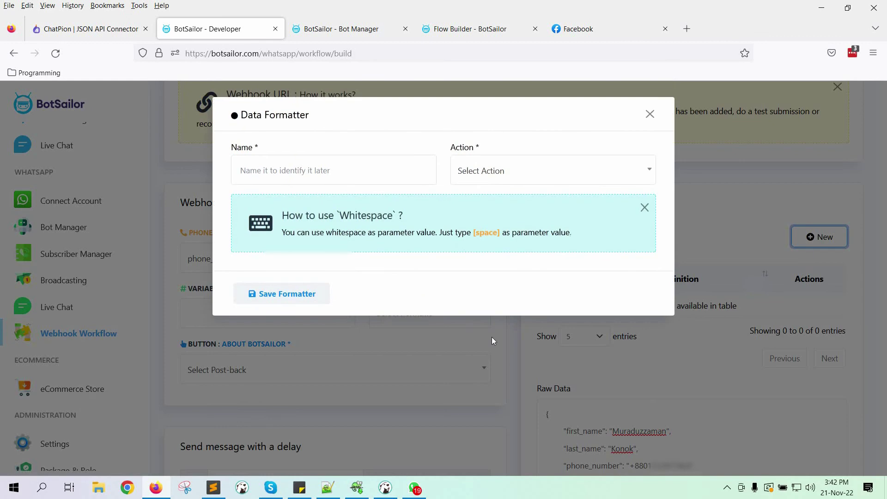
click(307, 164)
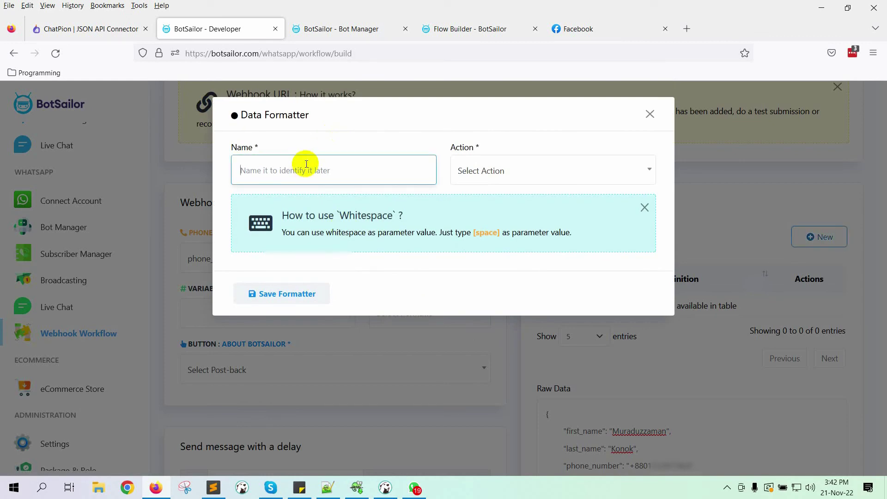
text(Phone number formatter)
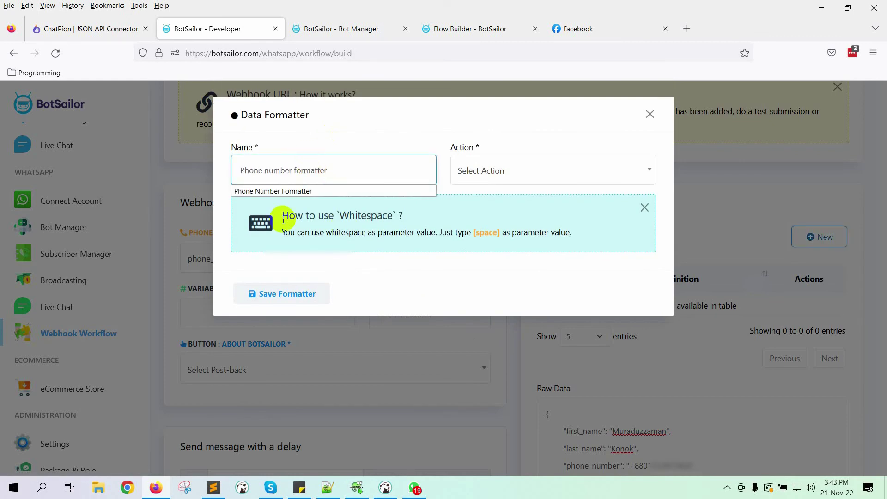
click(500, 170)
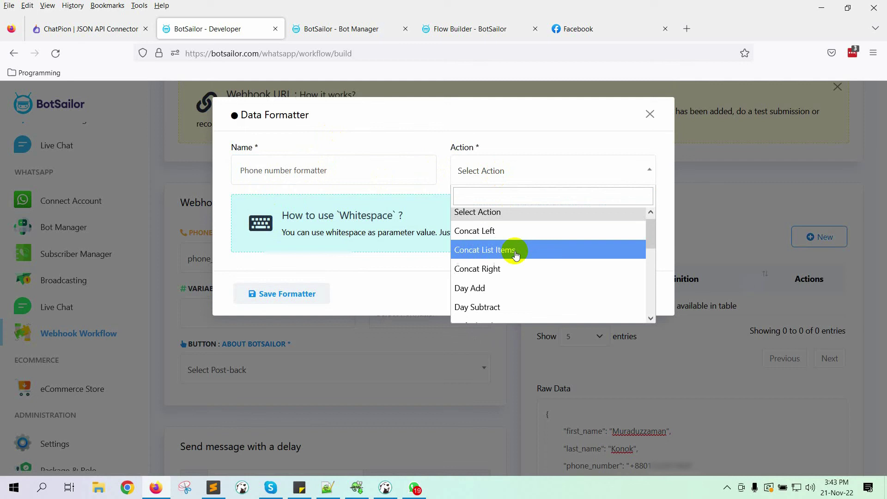
scroll(531, 259, down, 5)
scroll(551, 266, down, 1)
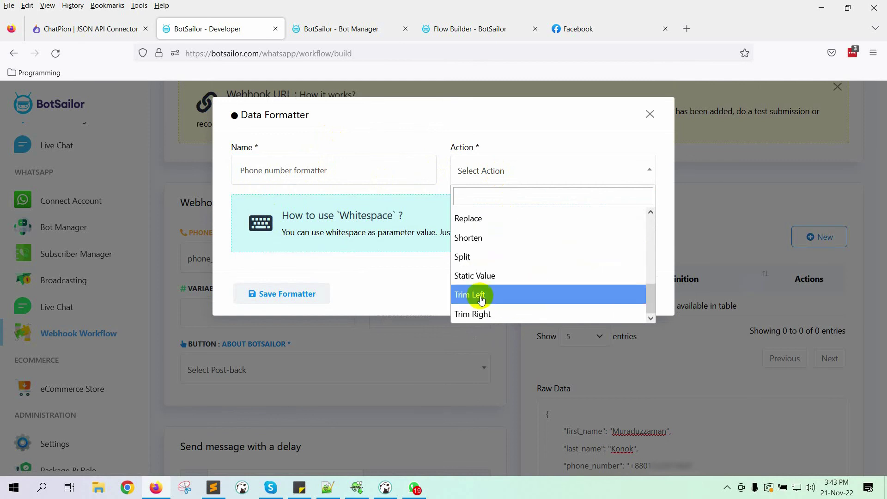
click(510, 293)
click(322, 227)
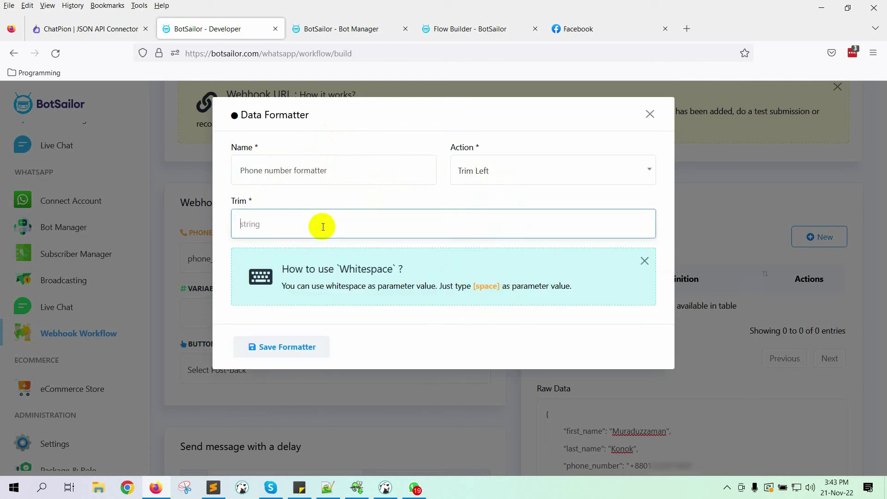
text(+)
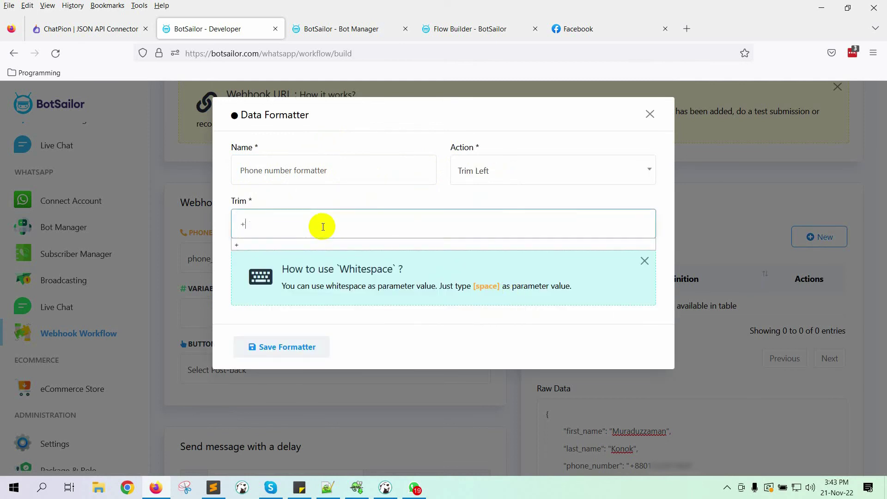
click(298, 347)
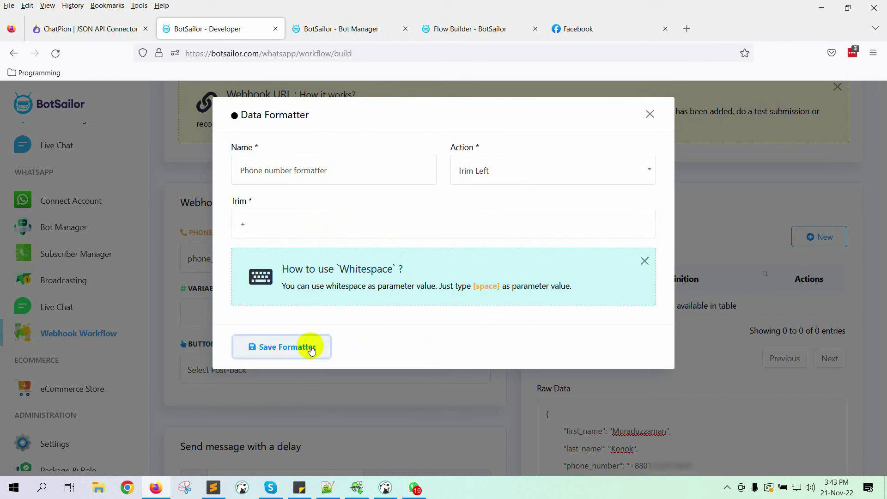
- Apply the Phone number formatter to the phone number mapping
click(650, 115)
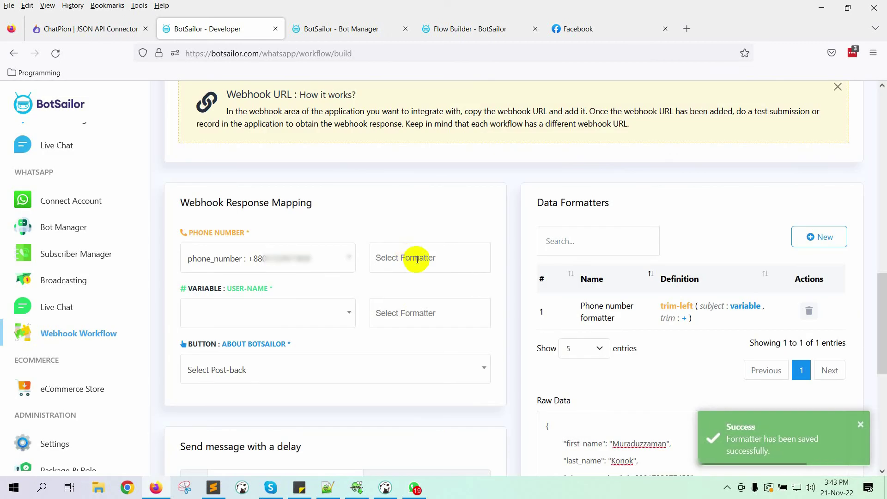
click(424, 258)
click(406, 291)
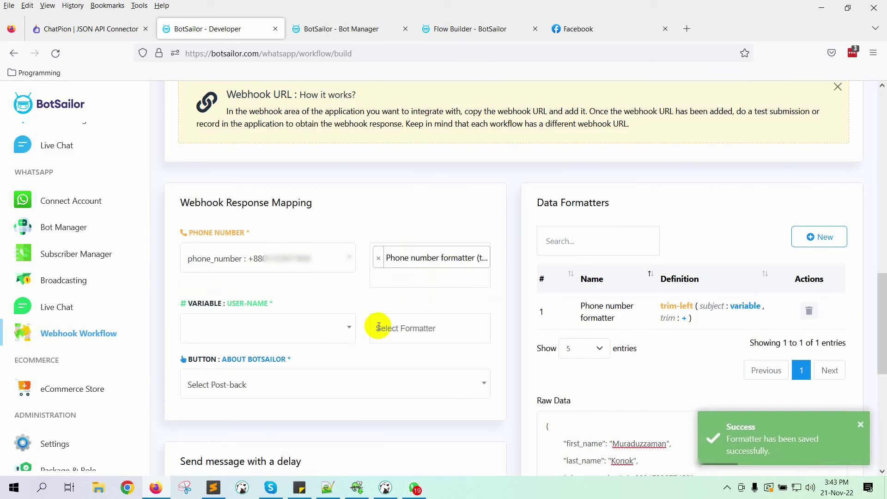
scroll(413, 294, down, 2)
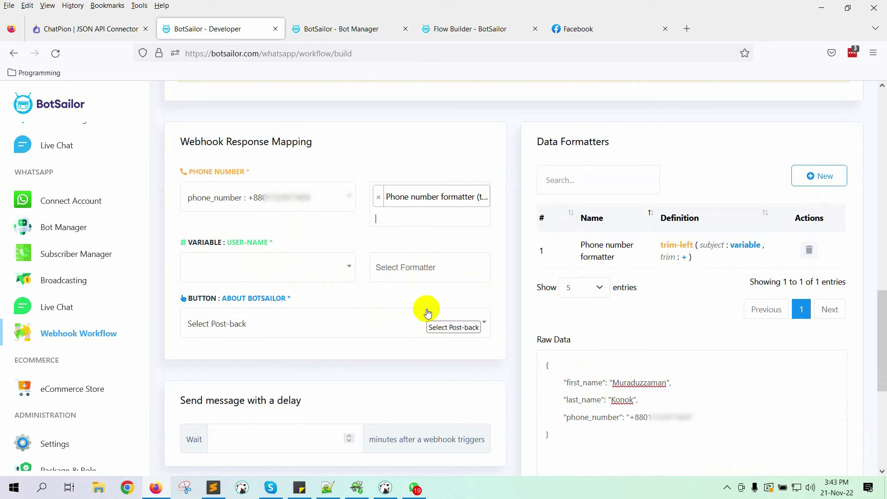
- Map User-Name to first_name and start a new 'Name Formatter' using Concat Right
click(247, 259)
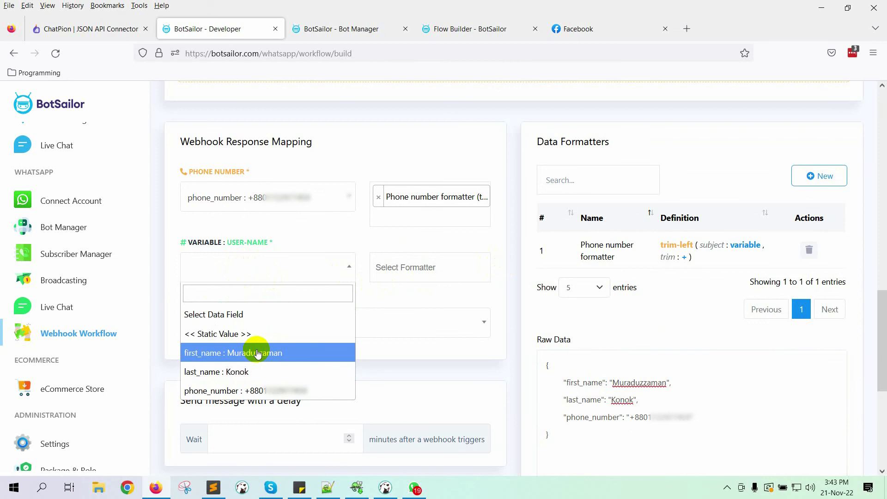
click(257, 354)
click(596, 256)
click(342, 175)
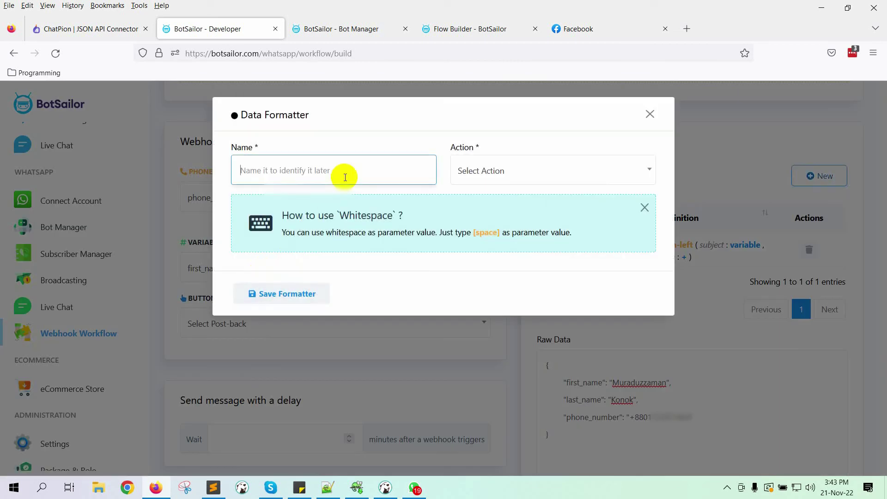
text(Name Formatter)
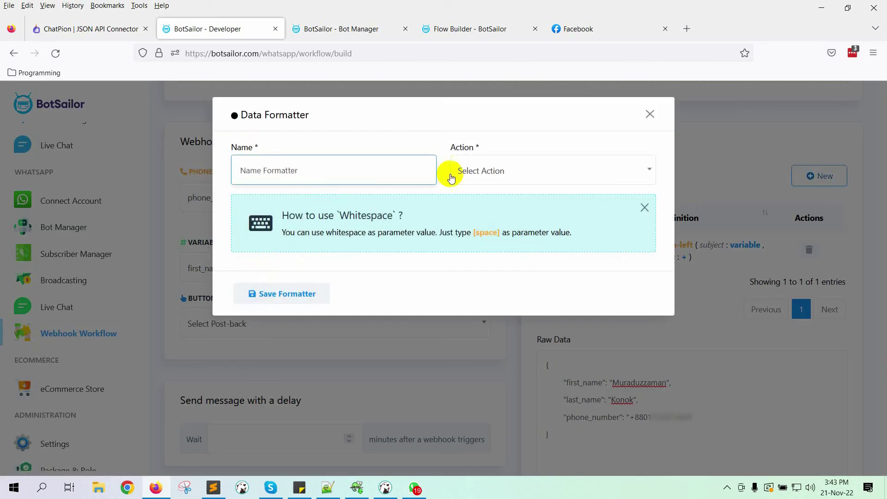
click(455, 172)
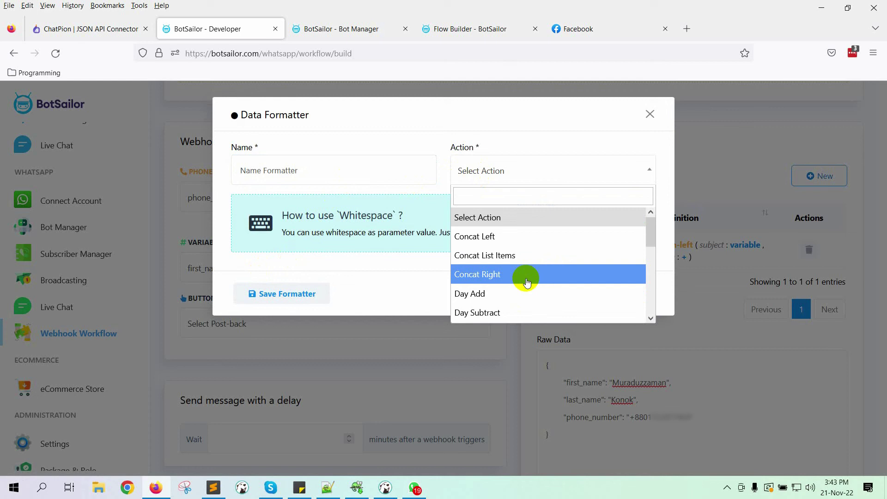
click(525, 277)
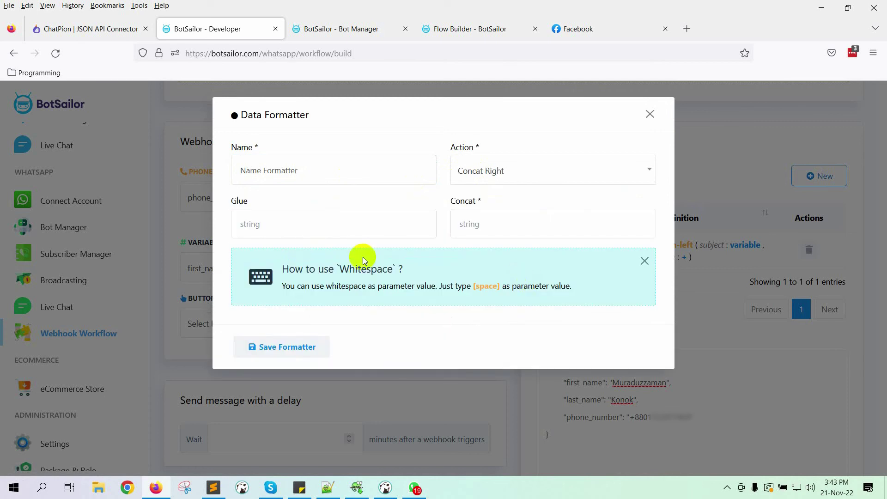
- Give the Name Formatter glue [space] and concat [last_name], then save it
click(316, 222)
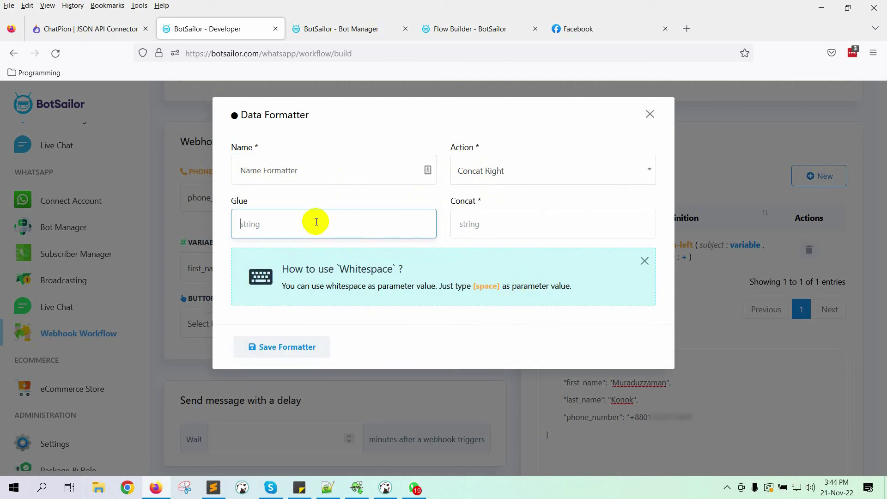
click(473, 286)
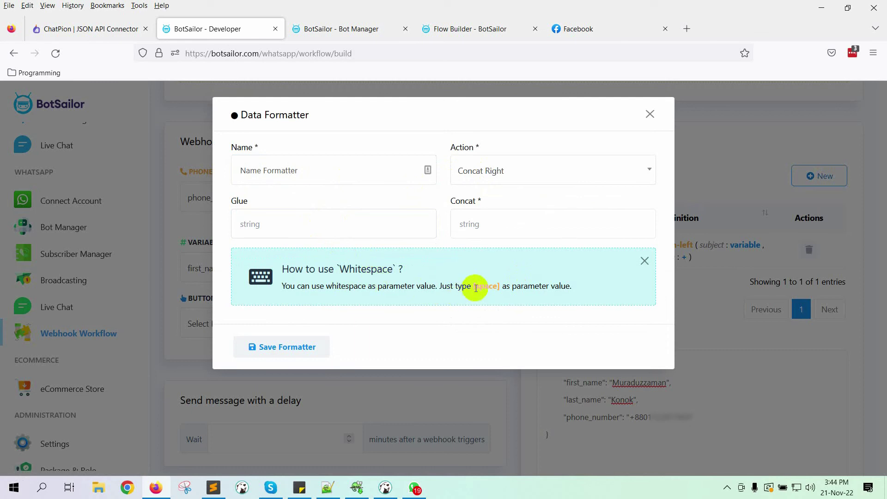
drag(472, 286, 342, 221)
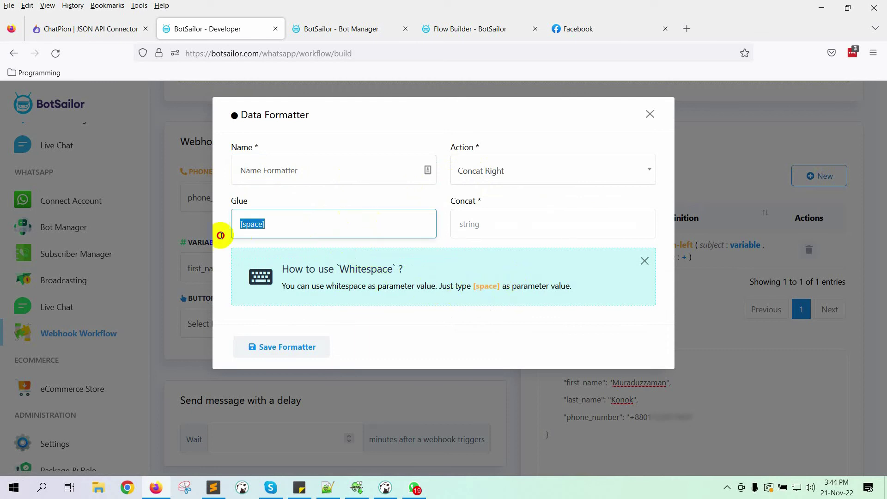
click(492, 230)
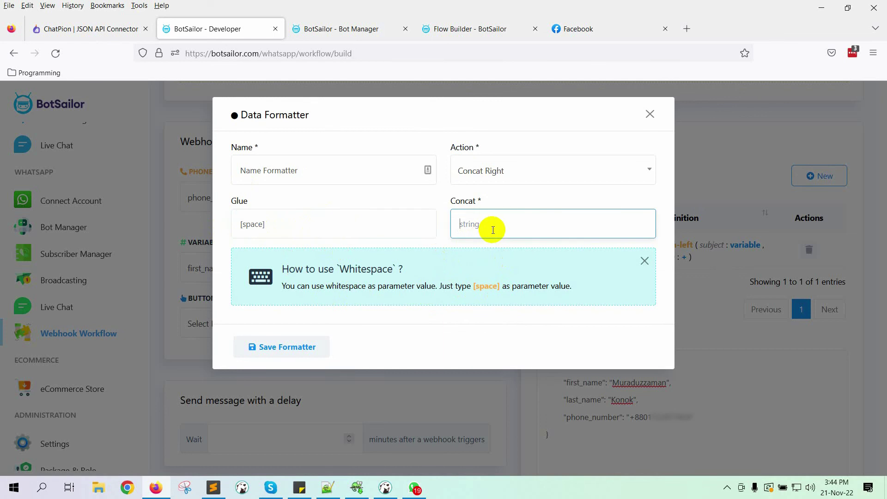
text(last)
click(497, 248)
click(291, 348)
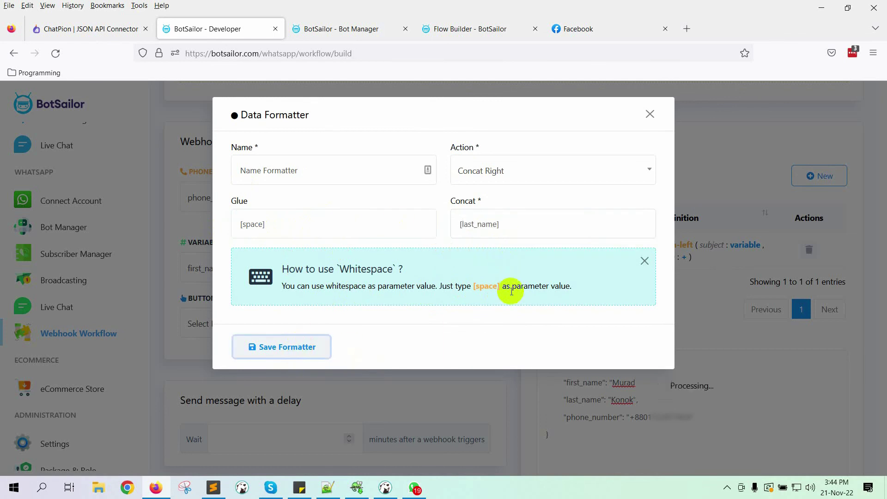
click(650, 116)
scroll(422, 281, down, 2)
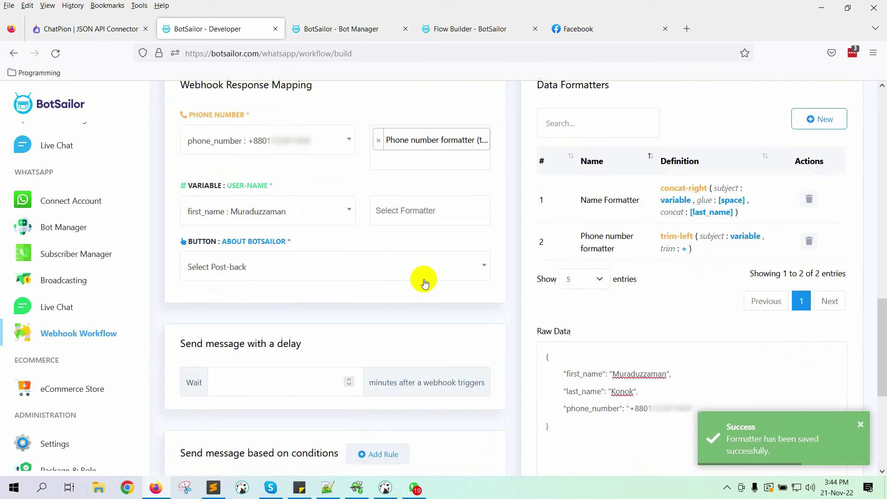
- Apply the Name Formatter to the user-name and set the button post-back to About BotSailor
click(419, 211)
click(406, 264)
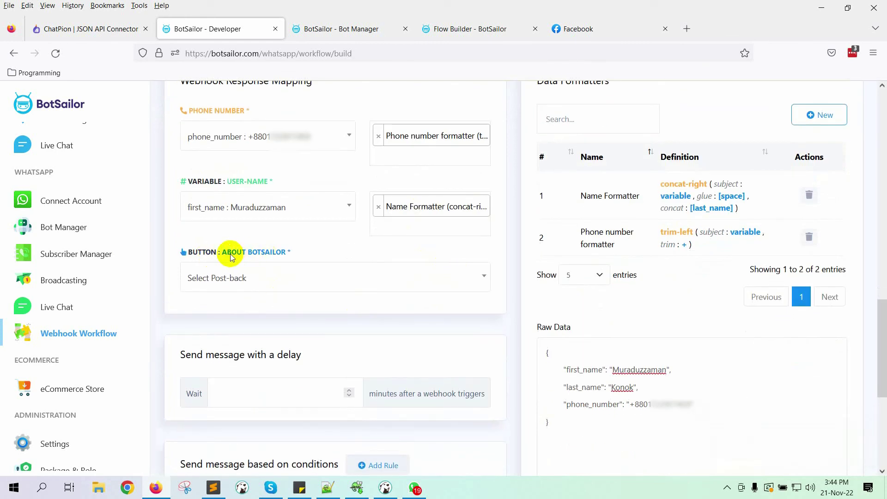
click(254, 277)
scroll(287, 361, down, 5)
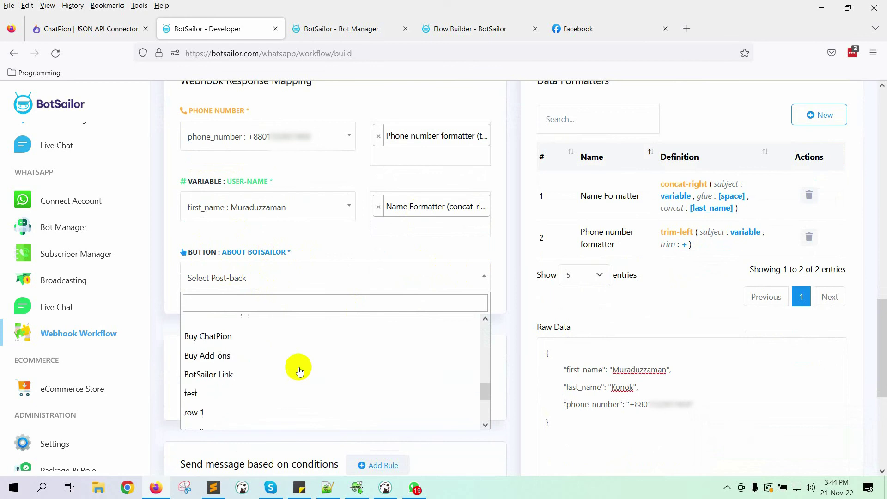
scroll(301, 368, down, 2)
scroll(301, 368, up, 10)
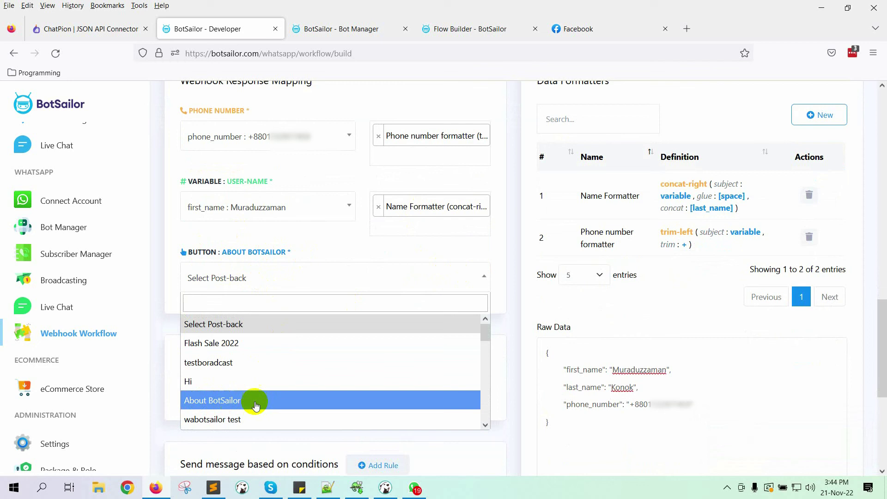
click(287, 401)
- Leave the send-with-delay minutes field blank
scroll(453, 294, down, 3)
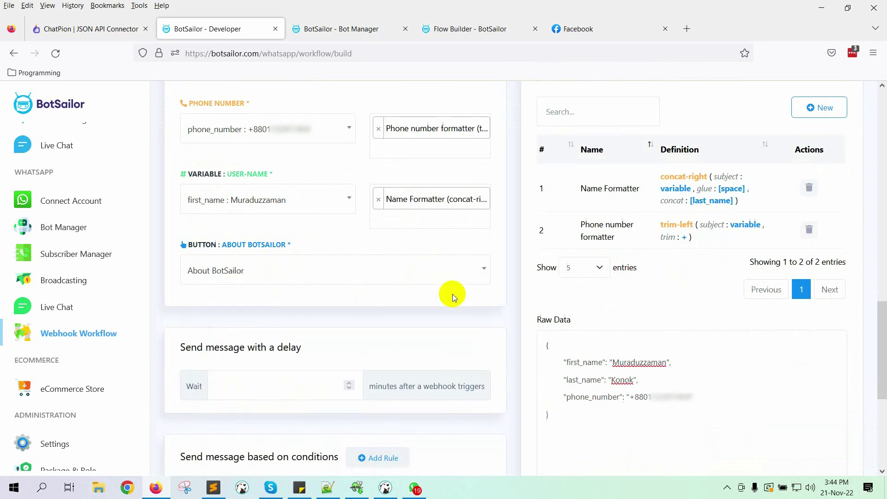
drag(174, 232, 323, 230)
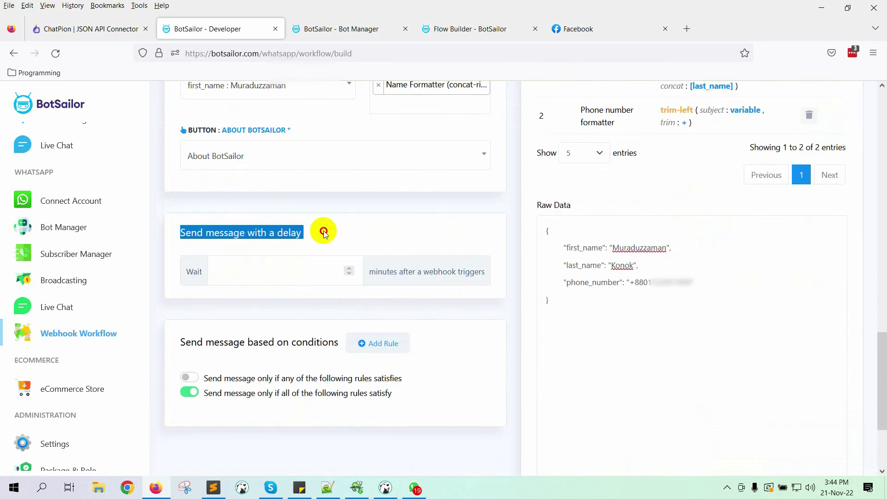
click(263, 271)
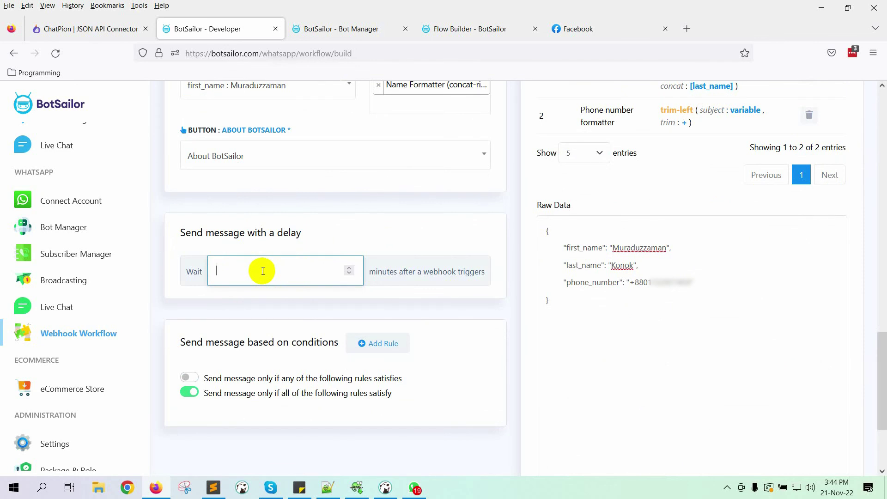
click(527, 369)
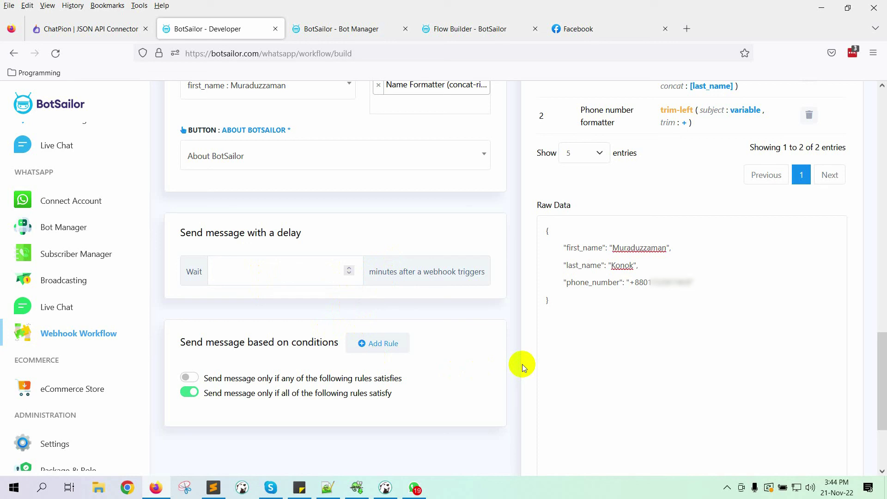
- Save the workflow mapping and dismiss the success message
scroll(457, 368, down, 1)
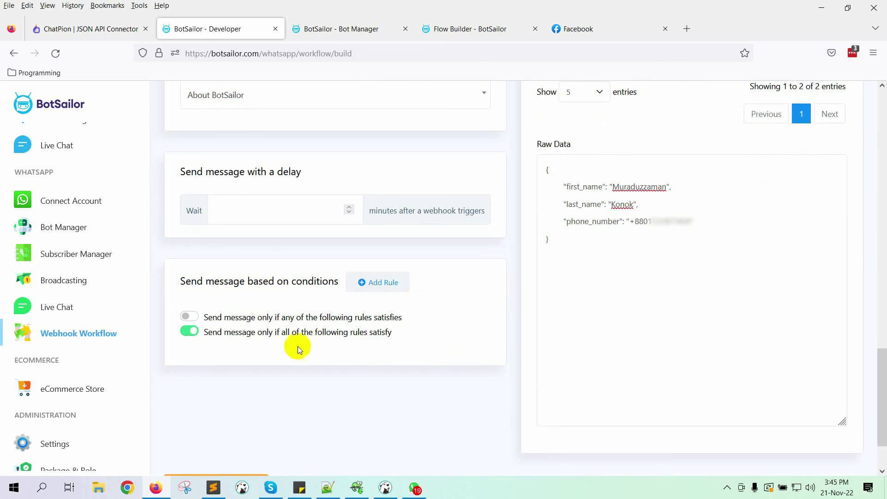
scroll(215, 433, down, 1)
click(260, 419)
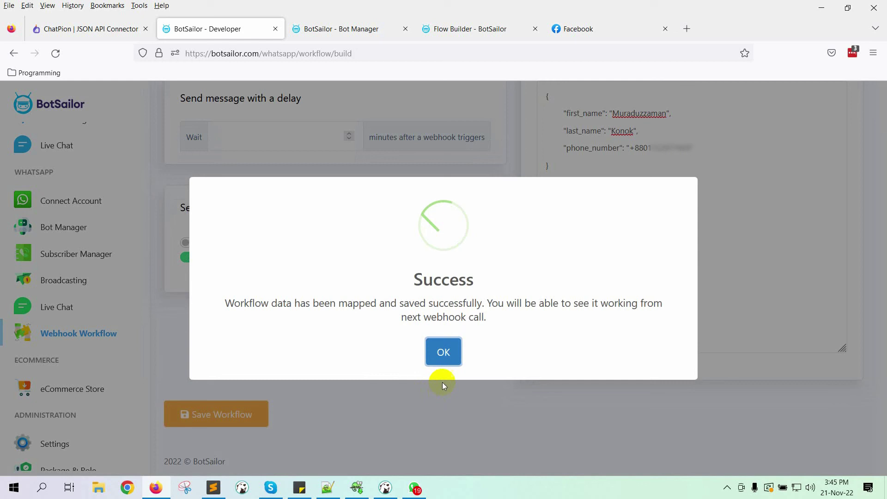
click(455, 353)
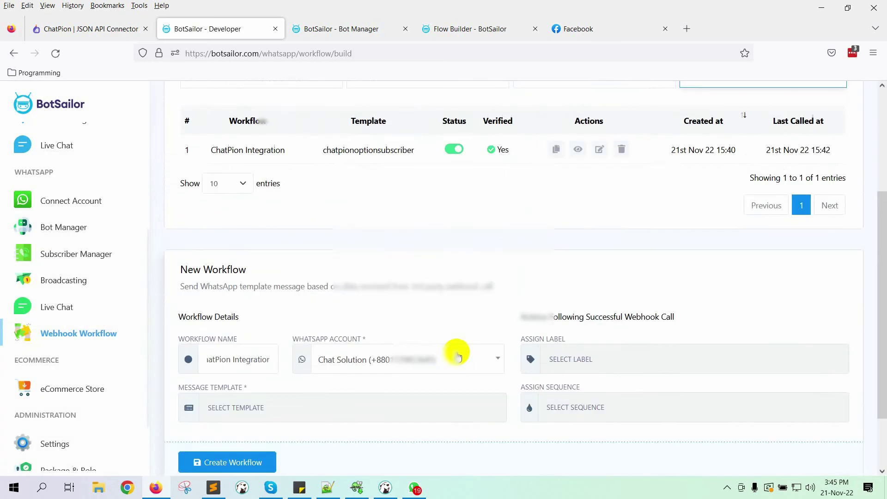
scroll(423, 333, up, 3)
scroll(406, 334, down, 2)
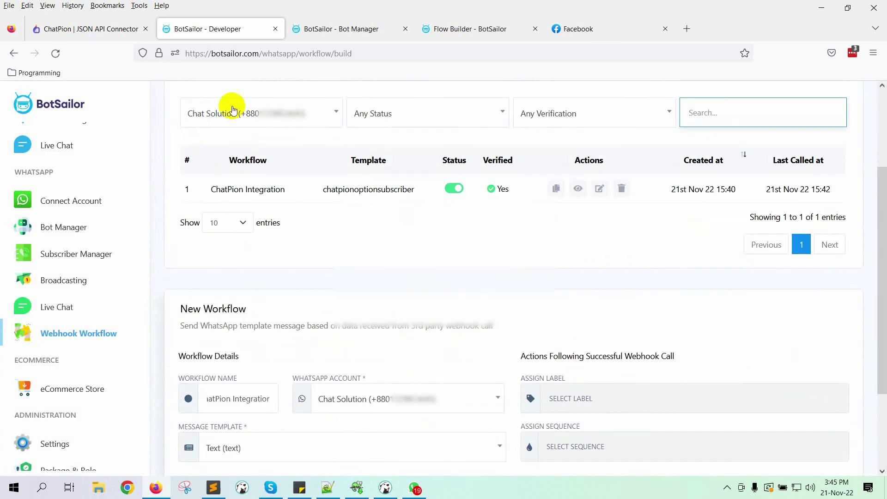
- In the Xerone IT Messenger chat, resend phone-collect and share the phone number with the bot
click(611, 29)
triple_click(767, 252)
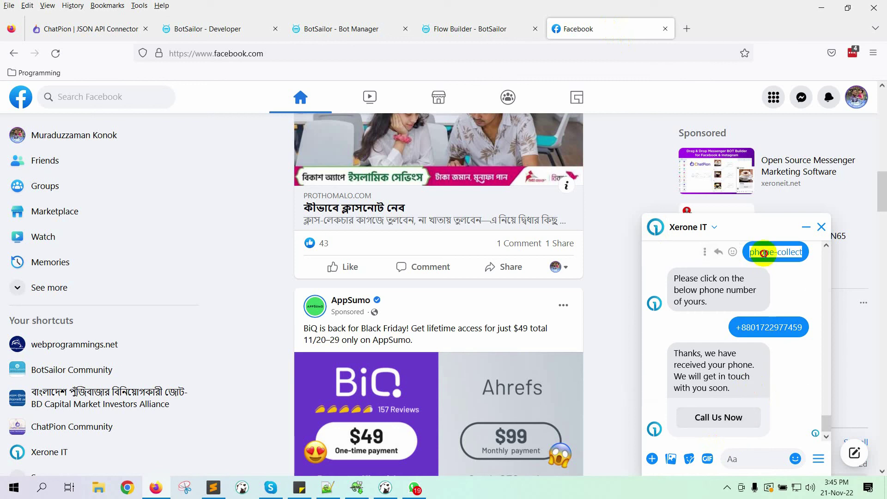
key(ctrl+c)
click(770, 459)
key(ctrl+v)
key(Return)
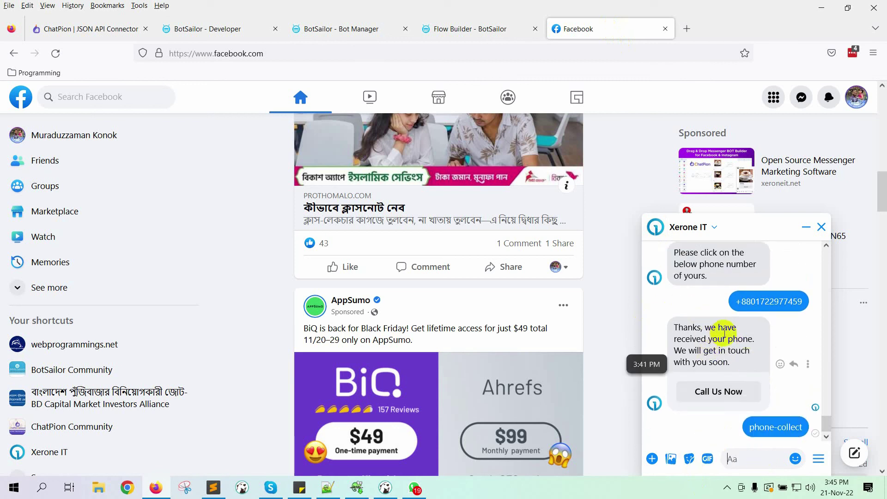
scroll(703, 422, down, 3)
click(770, 426)
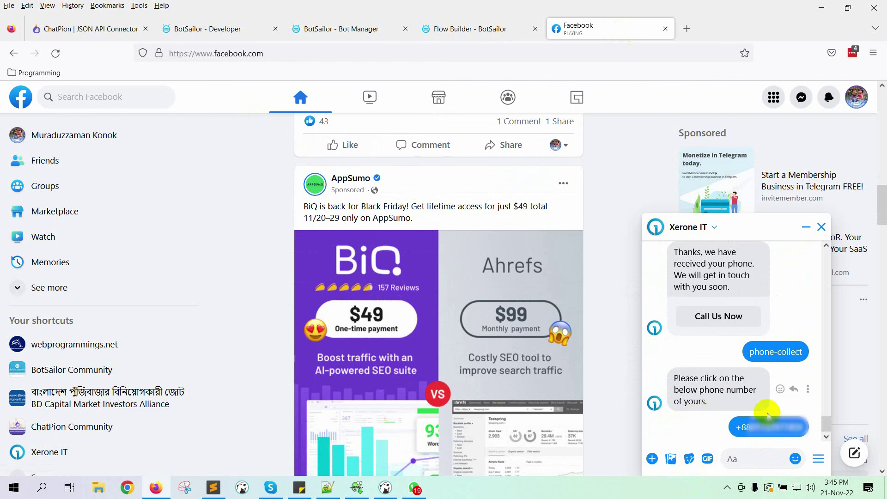
- Check the ChatPion Integration report's pending webhook entry for 21st Nov 22 15:45, then close it
click(199, 28)
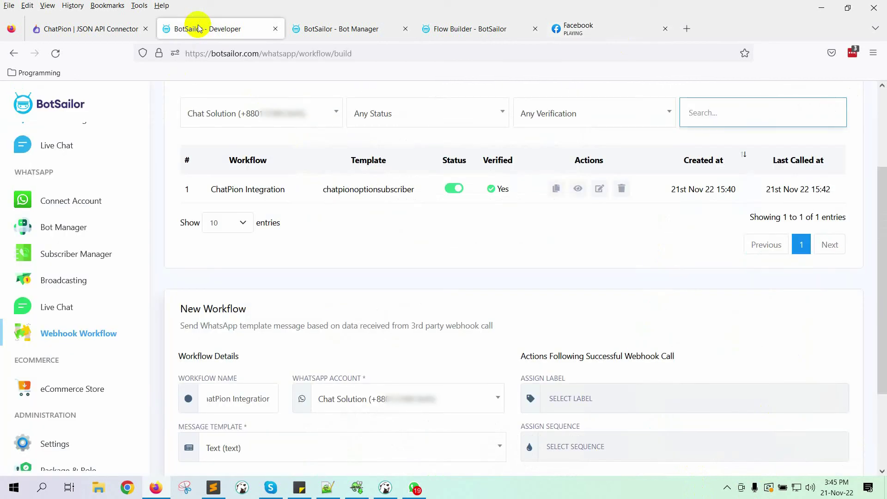
scroll(416, 264, up, 3)
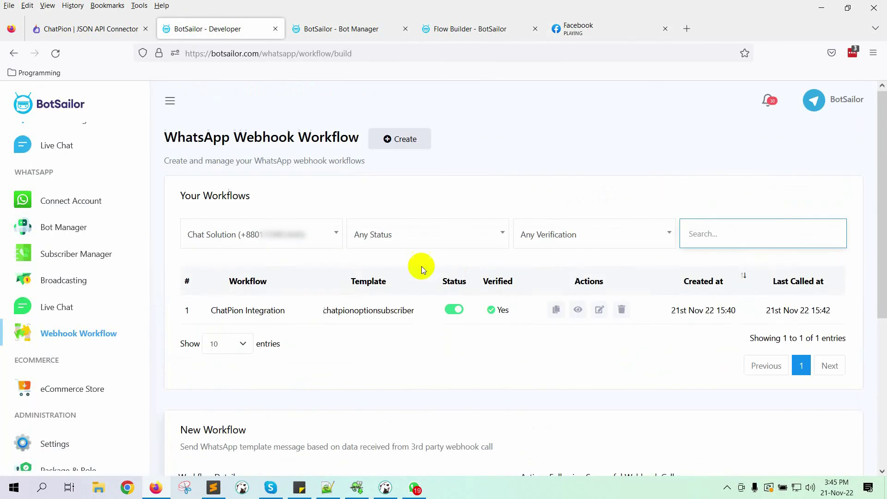
click(577, 312)
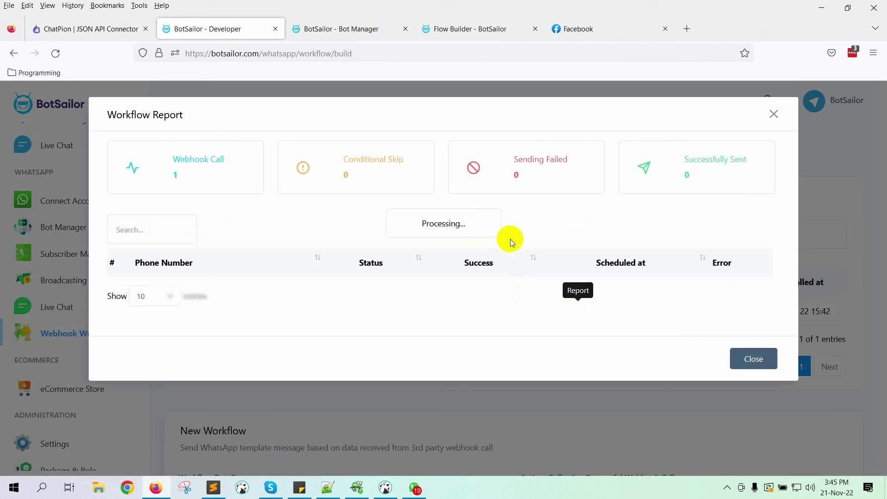
drag(116, 291, 670, 292)
click(380, 285)
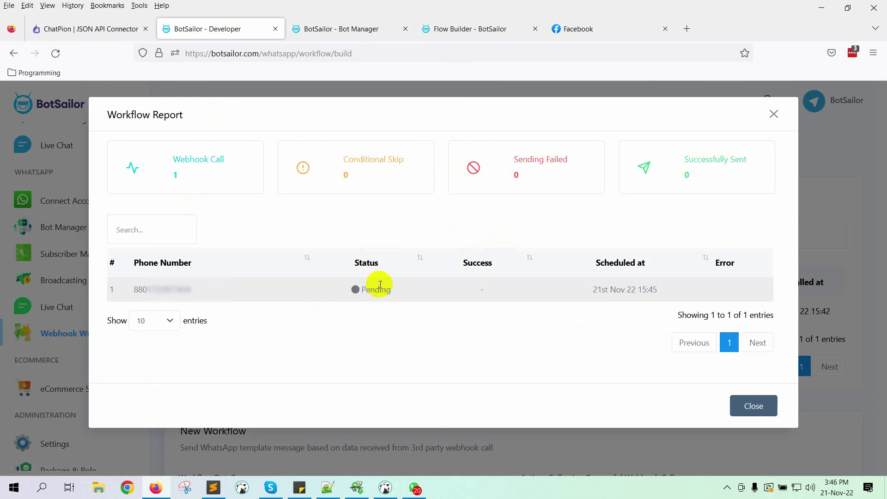
click(774, 114)
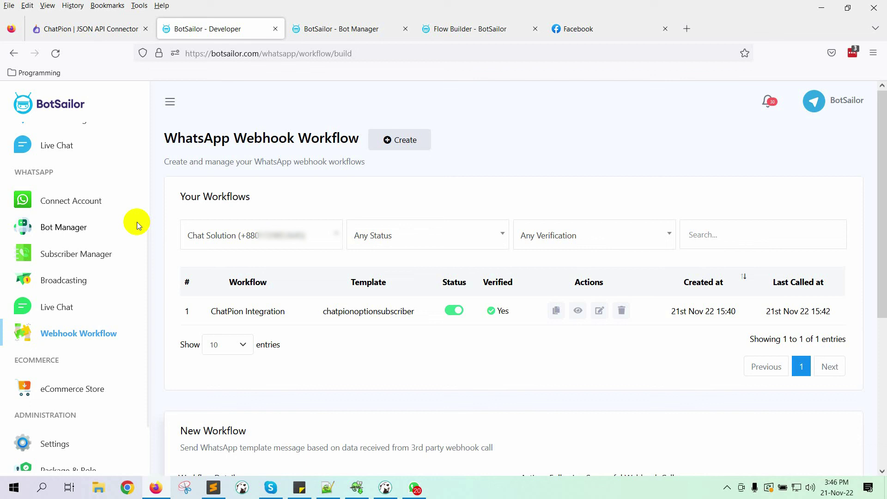
scroll(418, 334, down, 2)
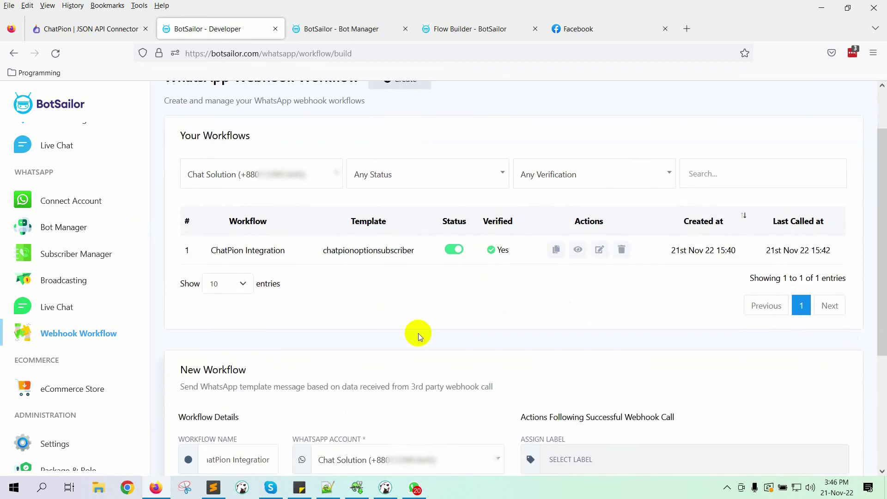
- In WhatsApp, answer XerOne IT's newsletter message with the About BotSailor quick reply
click(417, 488)
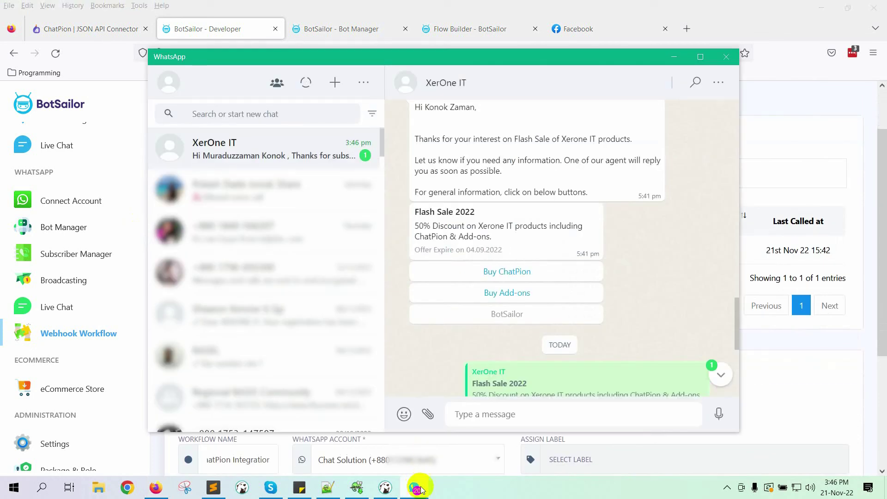
scroll(462, 274, down, 5)
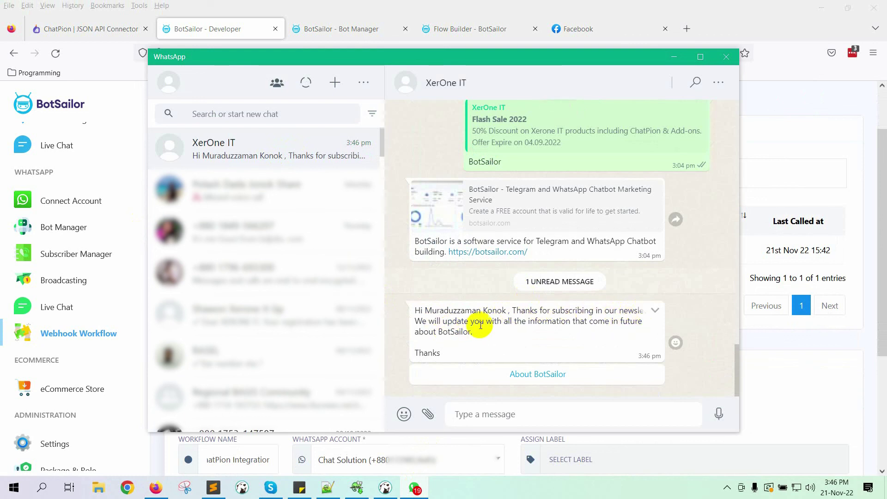
click(536, 374)
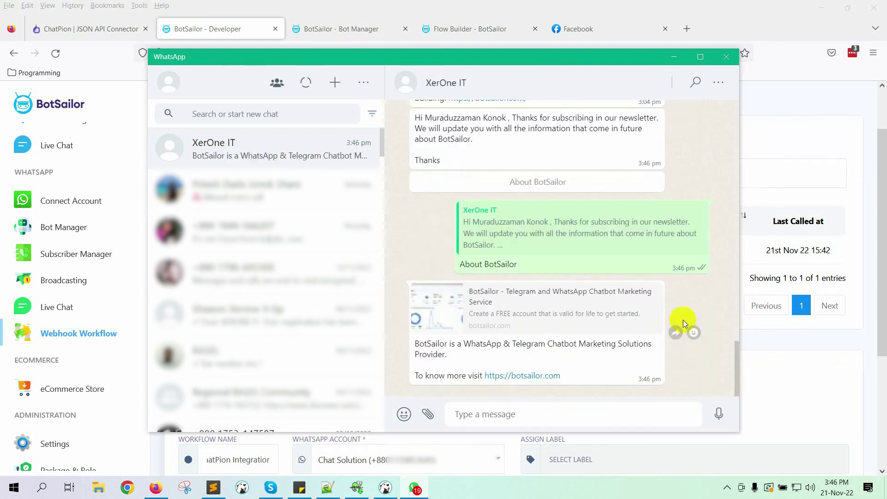
- Open BotSailor's WhatsApp Live Chat and view the subscriber's conversation with the newsletter and reply
click(793, 32)
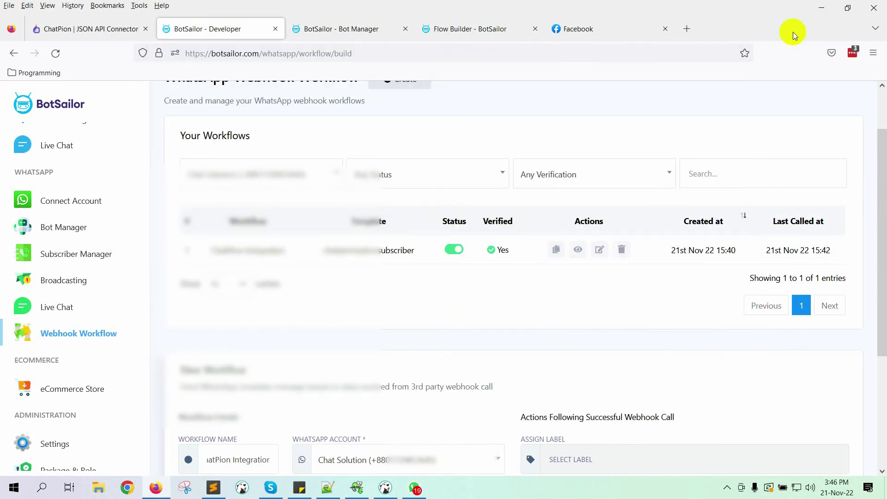
scroll(291, 226, up, 2)
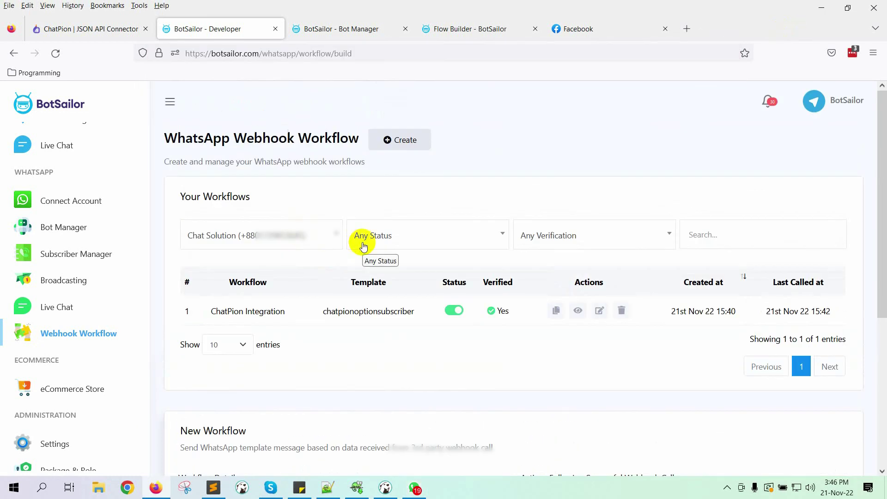
scroll(79, 318, down, 2)
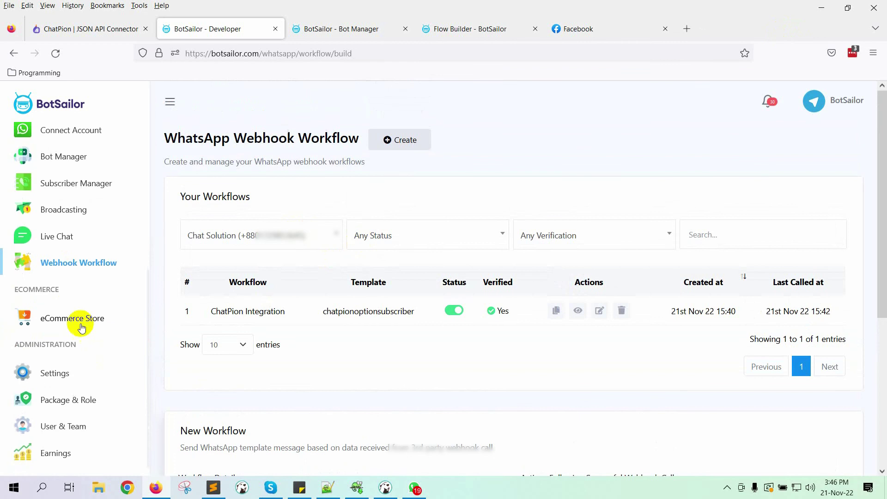
click(64, 233)
click(165, 181)
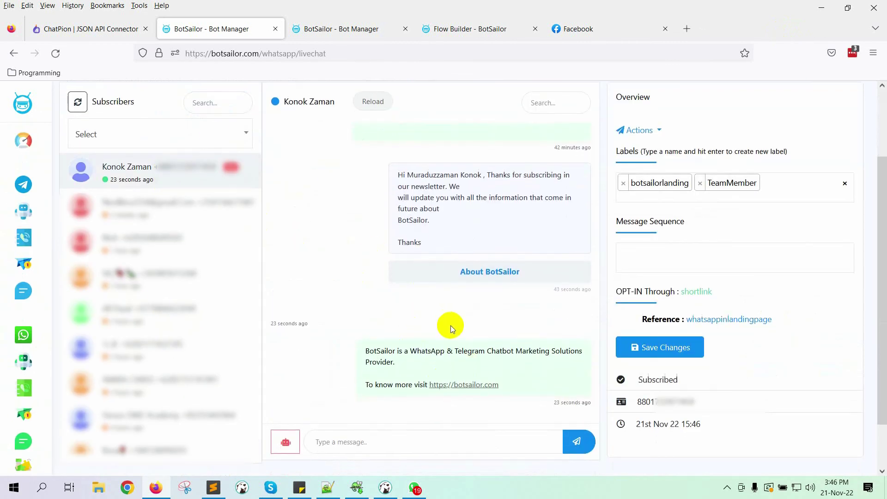
scroll(298, 288, down, 2)
click(436, 376)
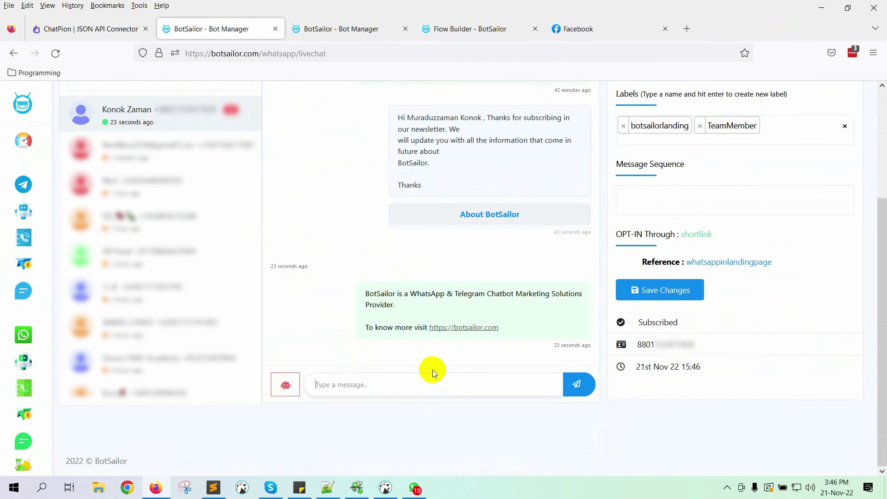